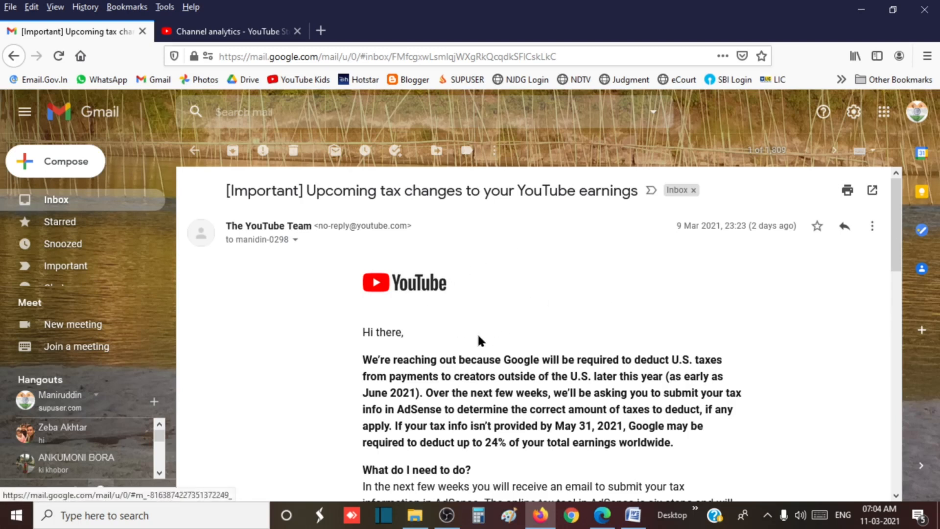
- Read YouTube's tax-change email, highlighting the May 31 date, and review the deduction notes in the "us tax" Word document
scroll(514, 269, "down", 3)
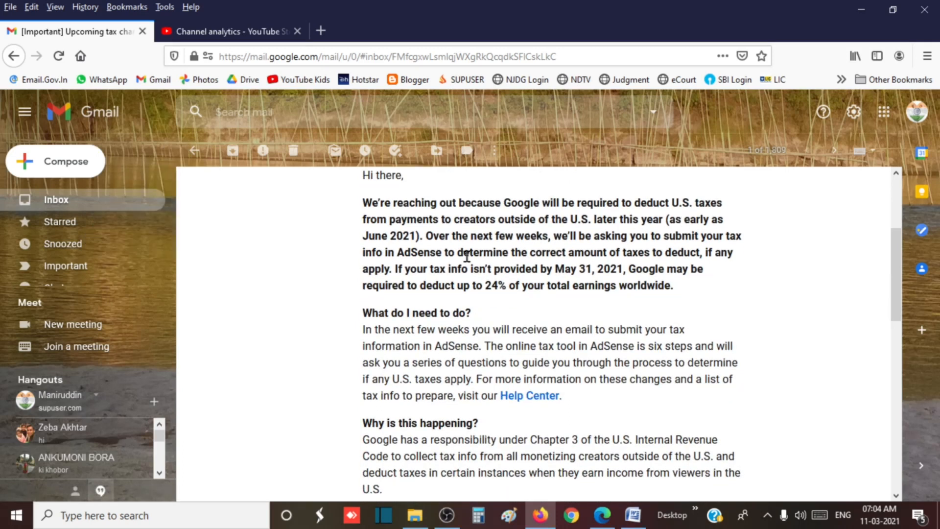
scroll(462, 258, "up", 2)
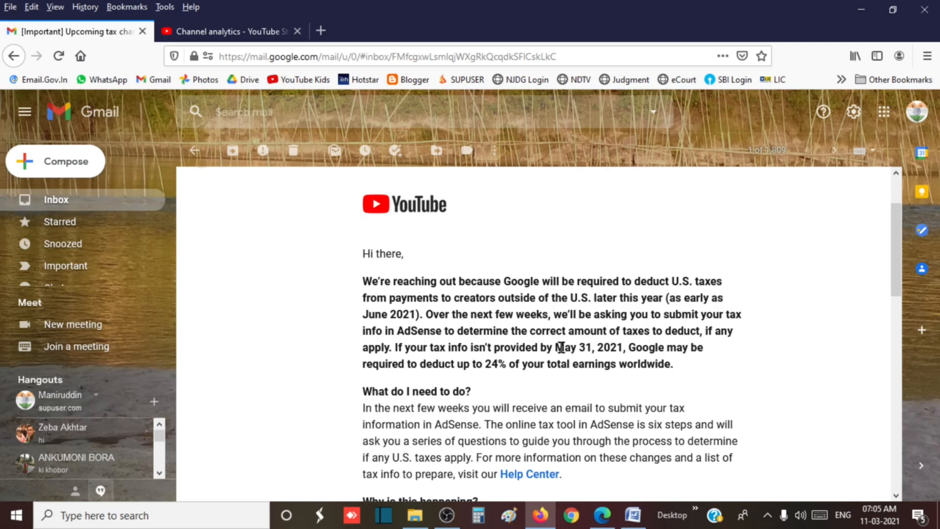
left_click_drag(557, 346, 590, 351)
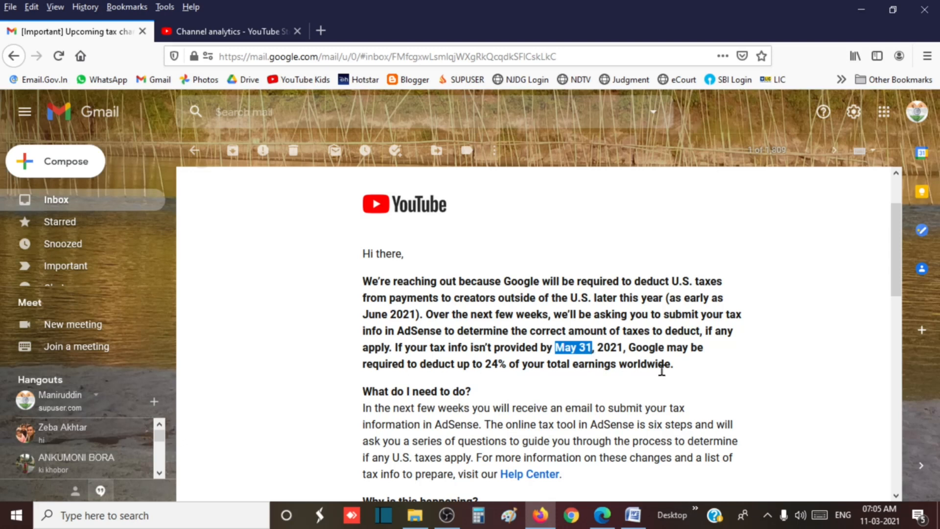
left_click(632, 520)
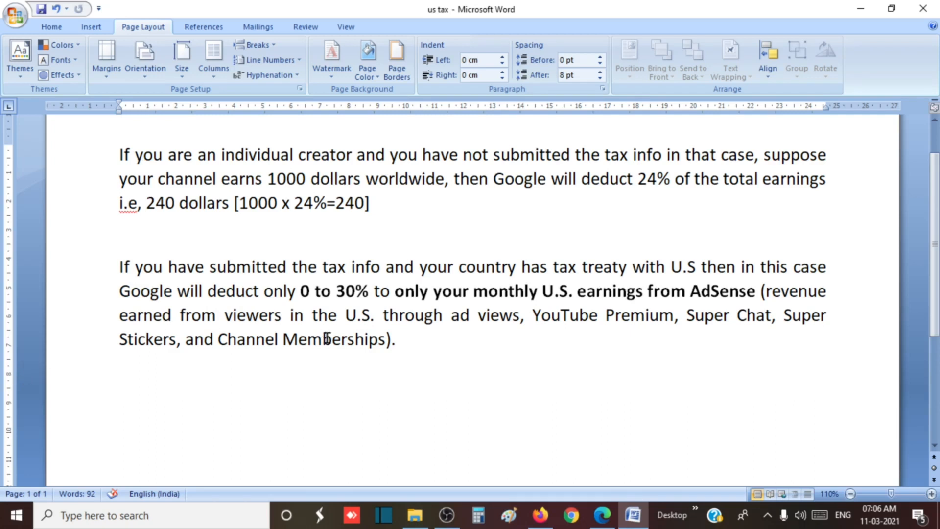
left_click(636, 518)
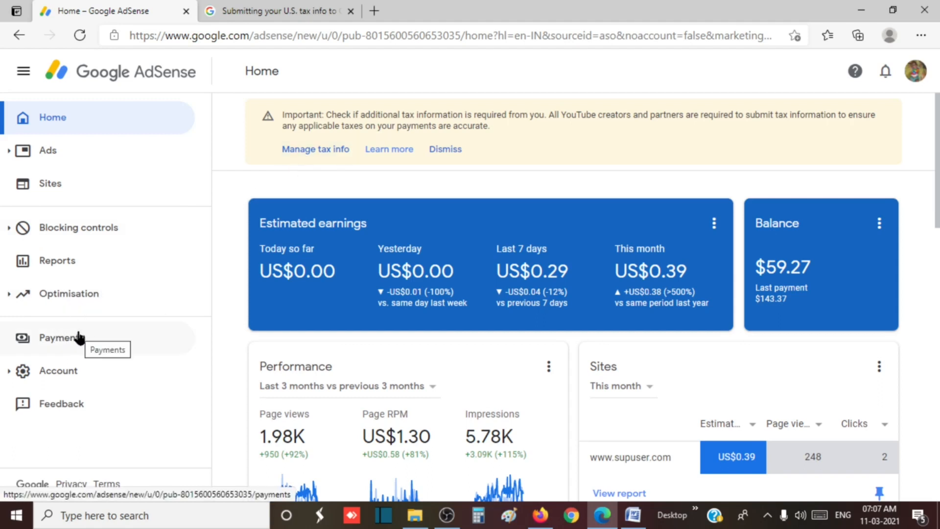
- Start adding United States tax info from the AdSense payments settings and verify the identity with the account password
left_click(316, 152)
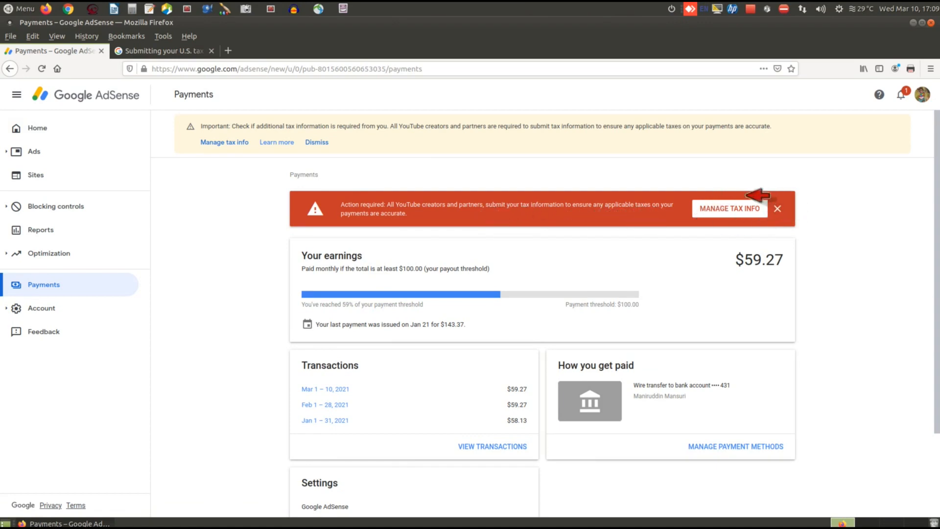
left_click(740, 208)
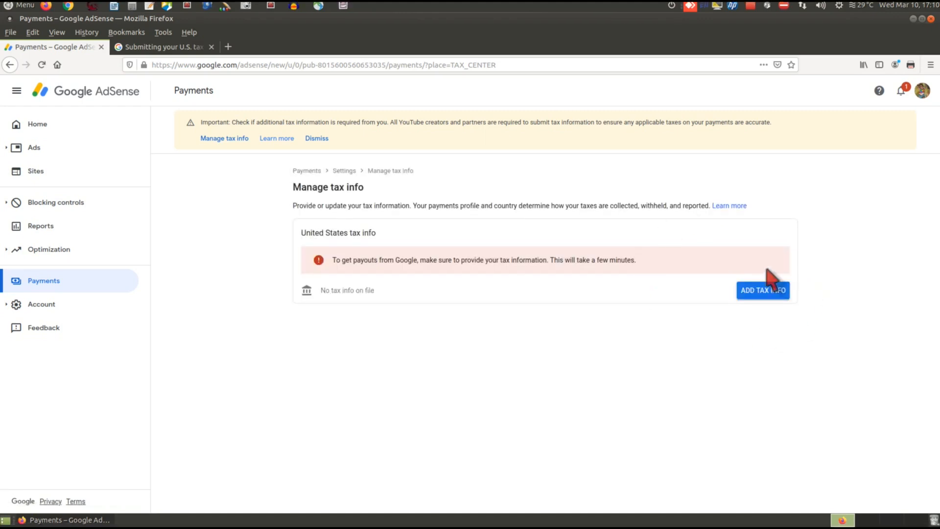
left_click(771, 290)
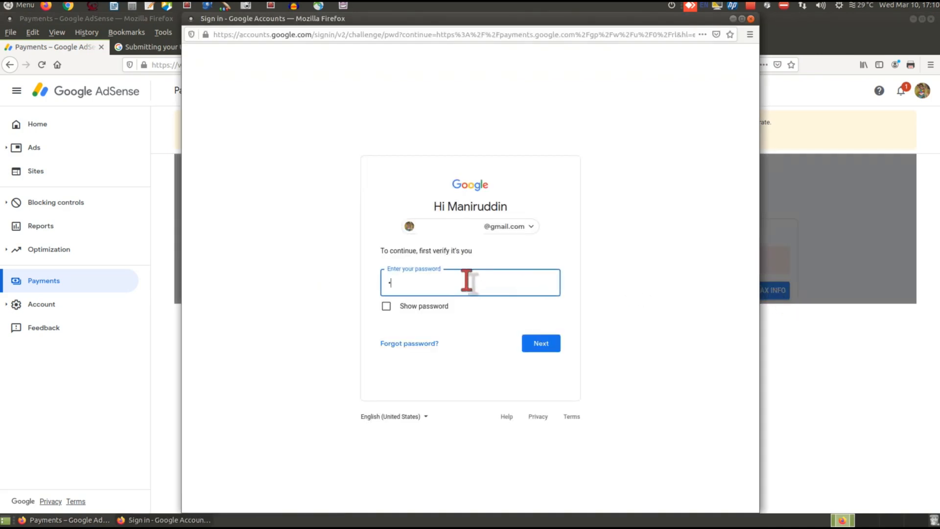
type("••••••••••••••••••")
key("Return")
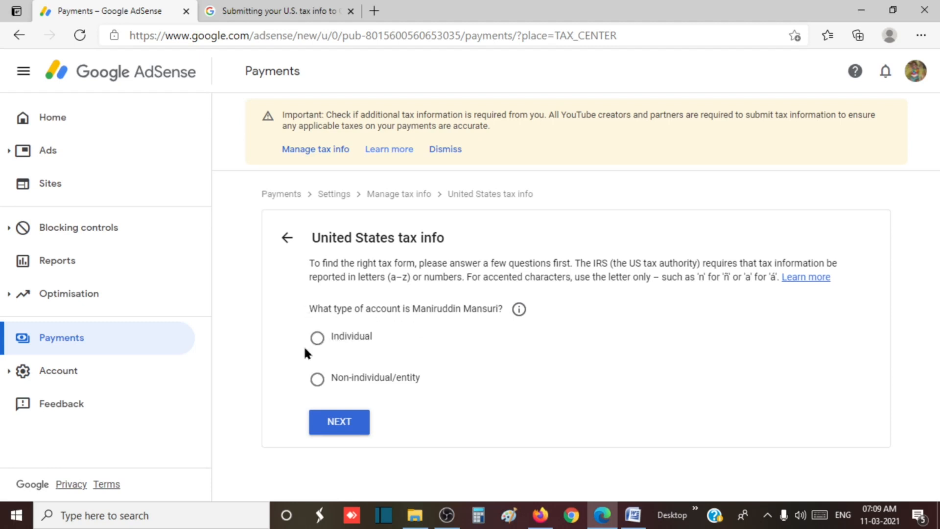
- Declare the account type as Individual and answer No to being a citizen or resident of the United States
left_click(316, 338)
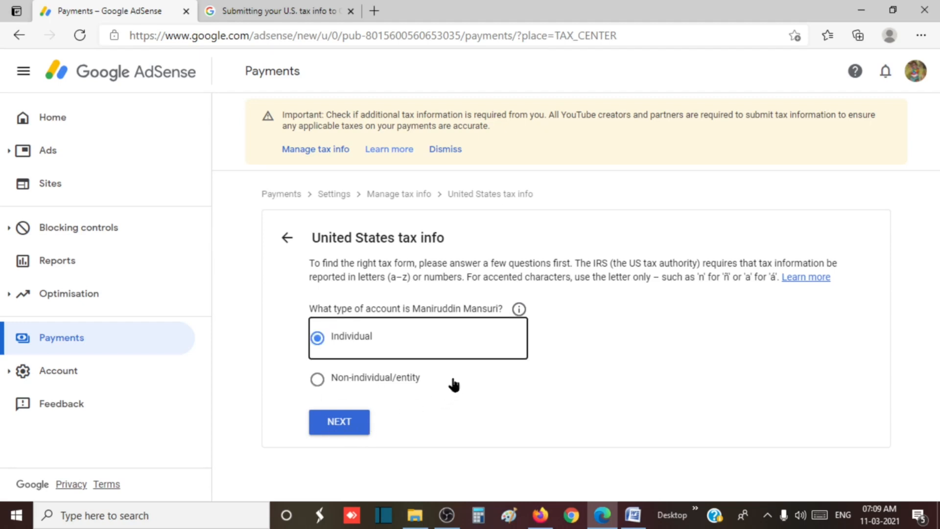
left_click(346, 420)
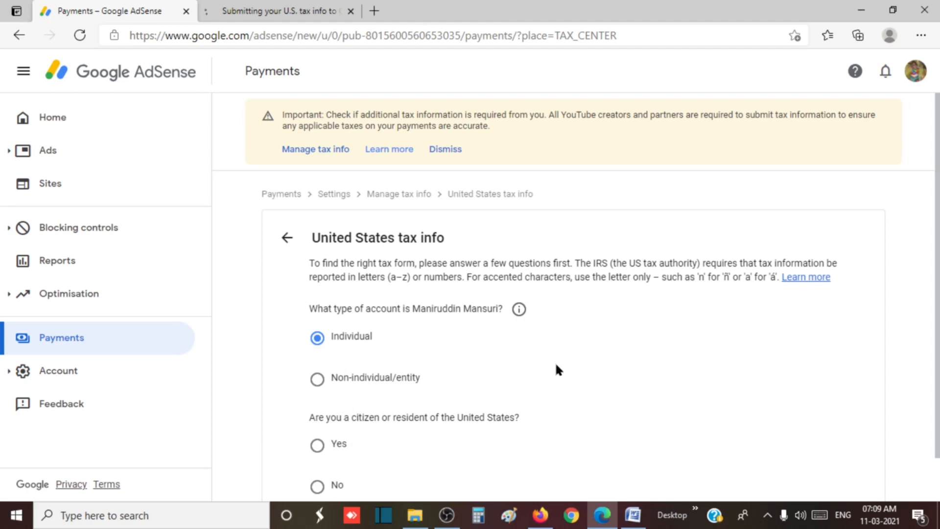
scroll(543, 360, "down", 1)
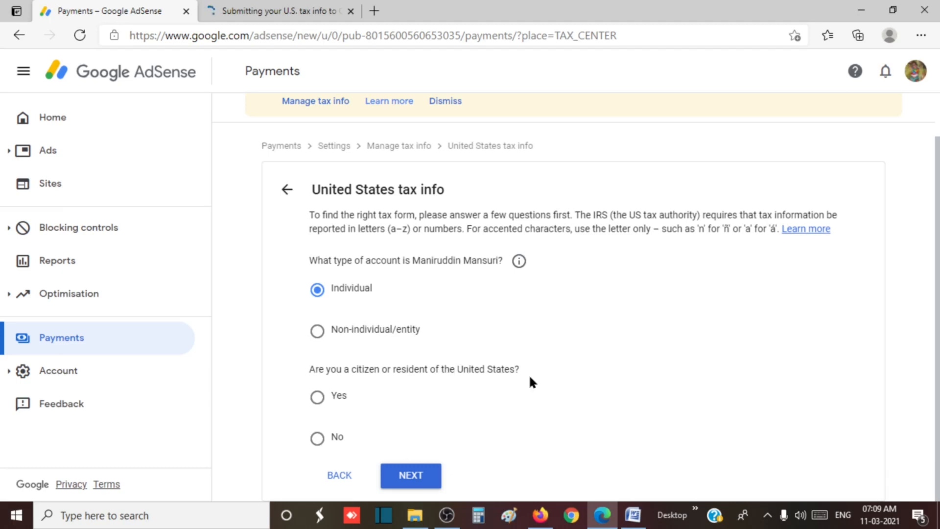
left_click(316, 440)
left_click(417, 475)
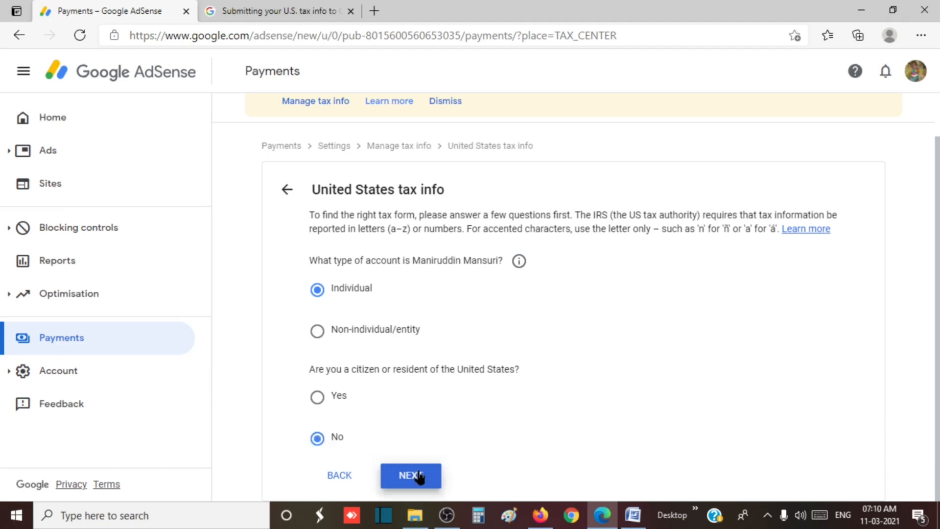
- Choose W-8BEN as the tax form type and start the form
scroll(578, 360, "down", 3)
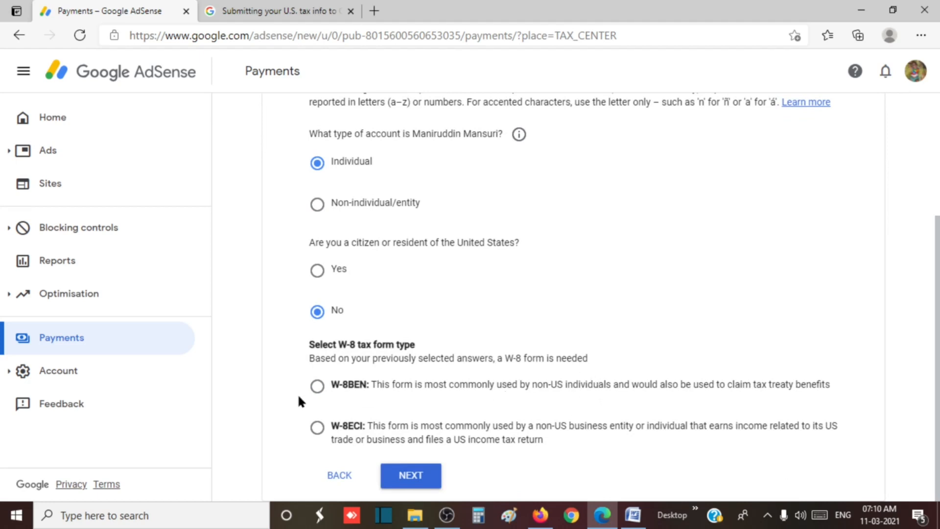
left_click(317, 386)
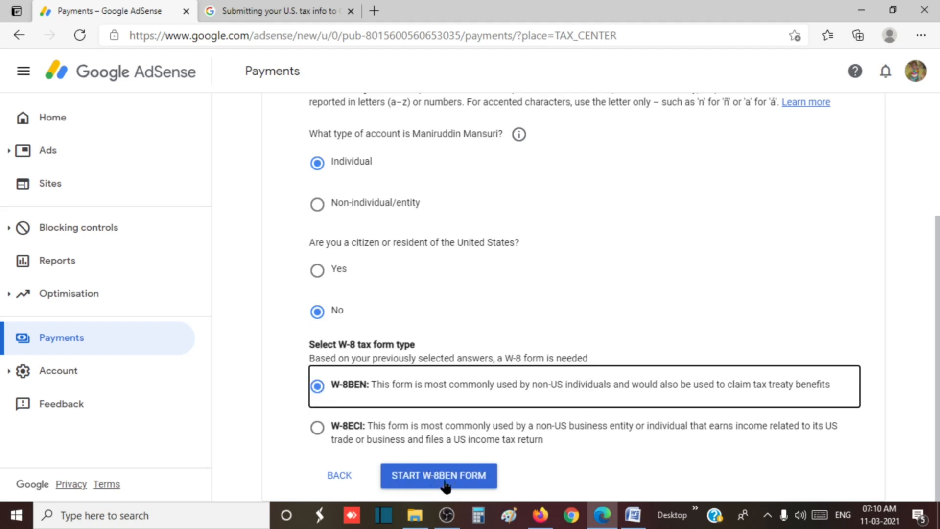
left_click(461, 479)
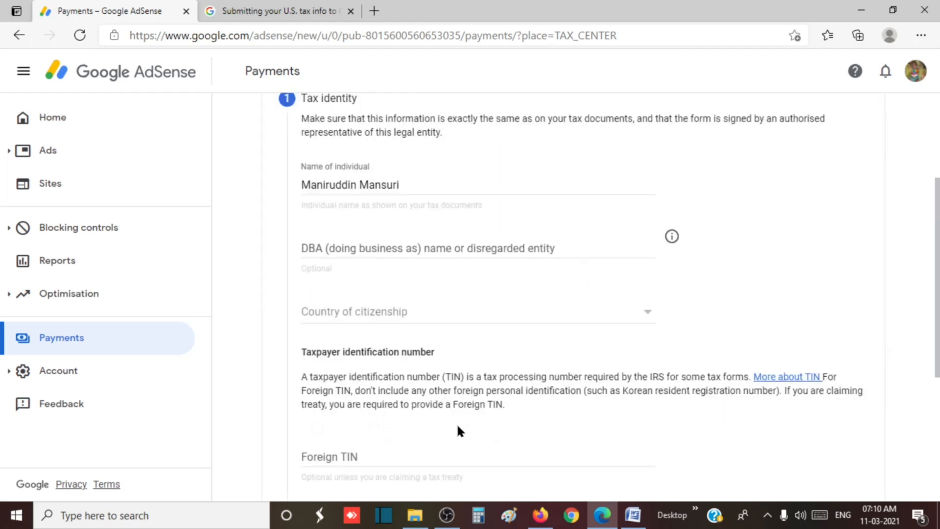
- Look through the sections of the W-8BEN form, from Tax identity to Activities and services performed in US and Affidavit
scroll(252, 237, "up", 4)
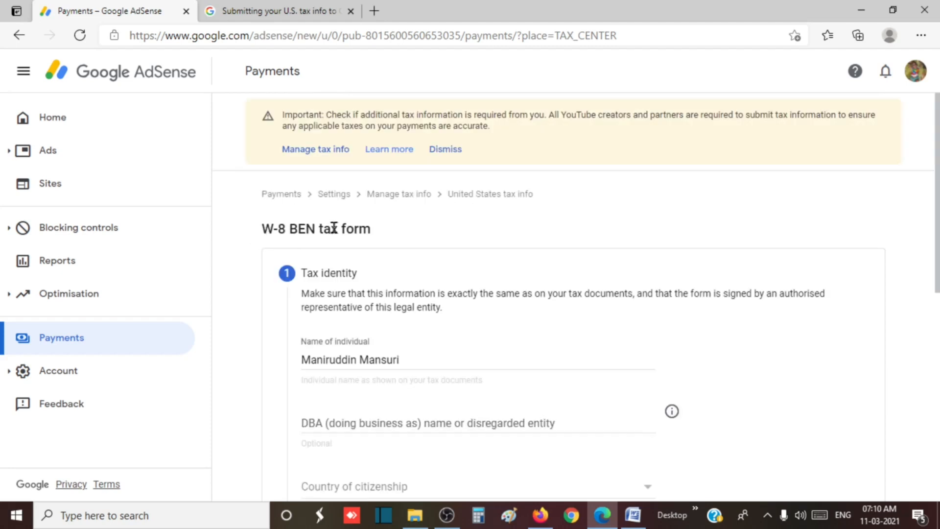
scroll(303, 313, "down", 5)
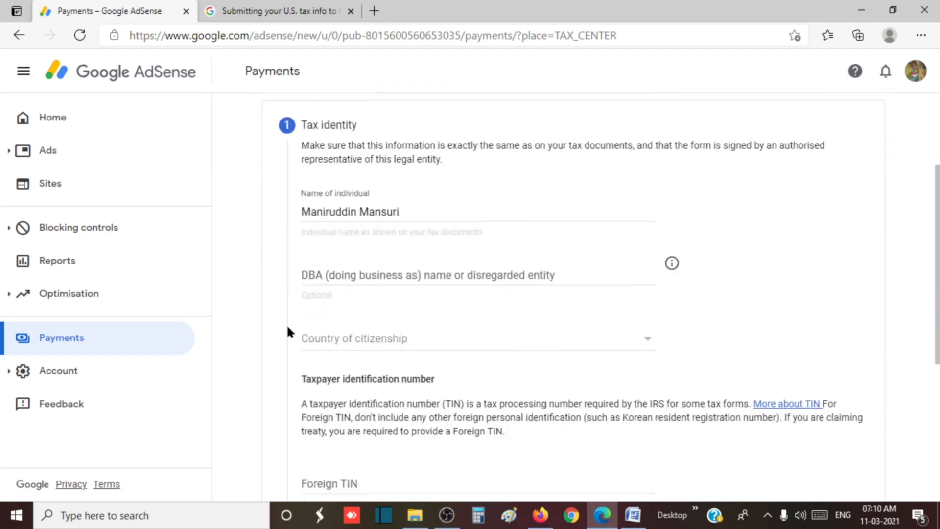
scroll(288, 327, "down", 4)
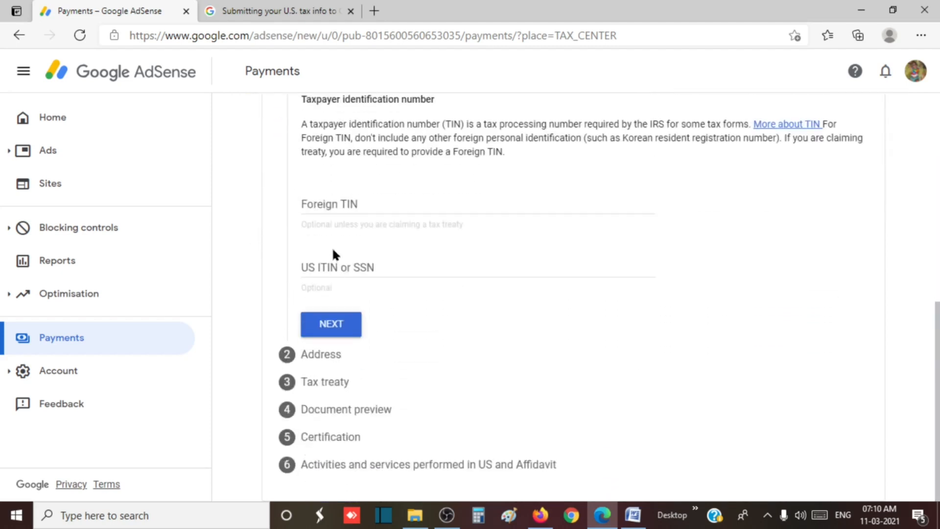
scroll(328, 247, "up", 9)
left_click_drag(268, 274, 358, 273)
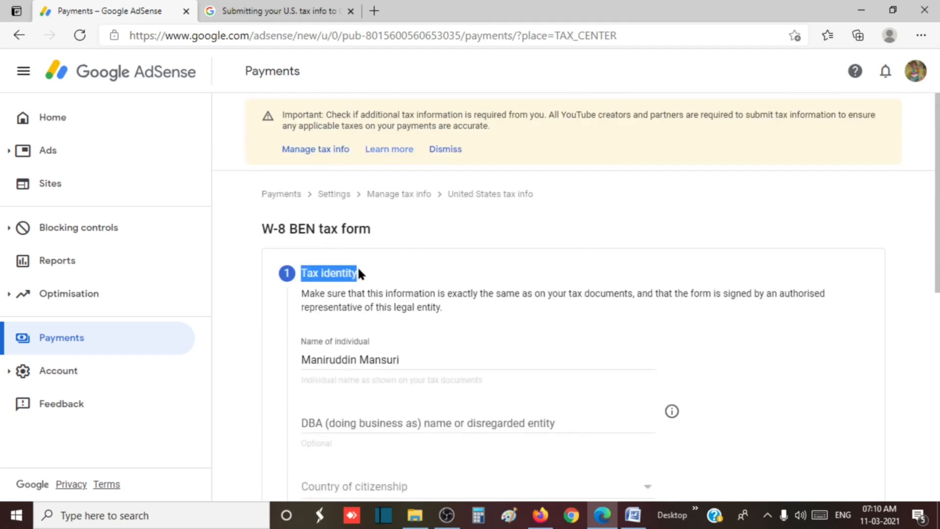
scroll(342, 299, "down", 9)
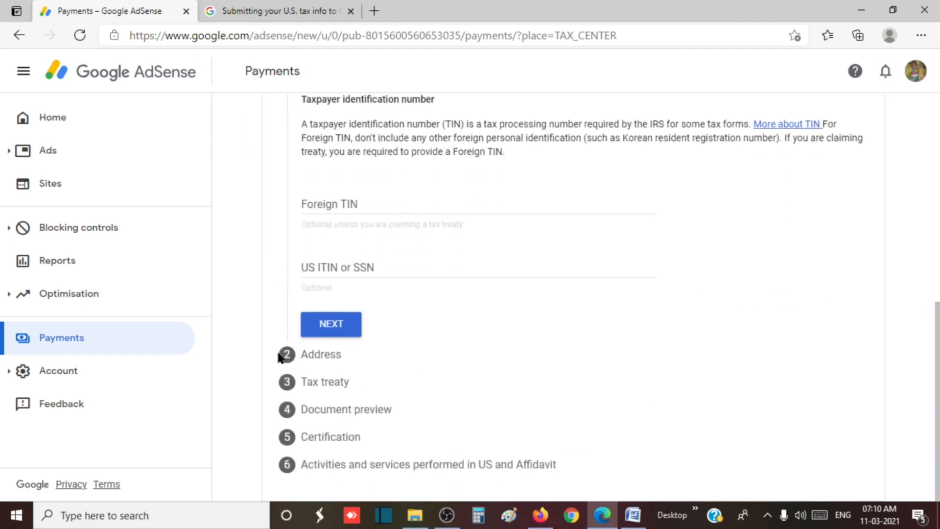
left_click_drag(282, 354, 348, 353)
left_click_drag(282, 387, 354, 387)
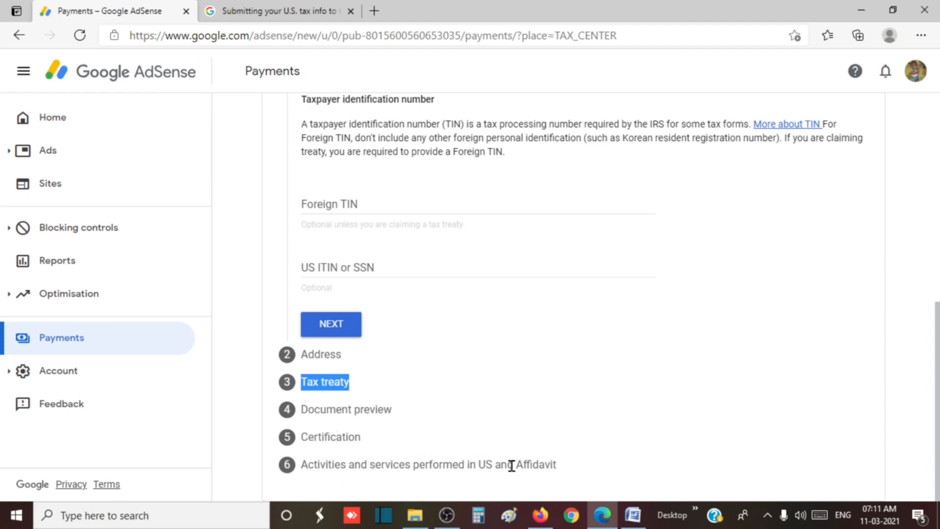
- Set the country of citizenship to India in the Tax identity section
scroll(403, 355, "up", 8)
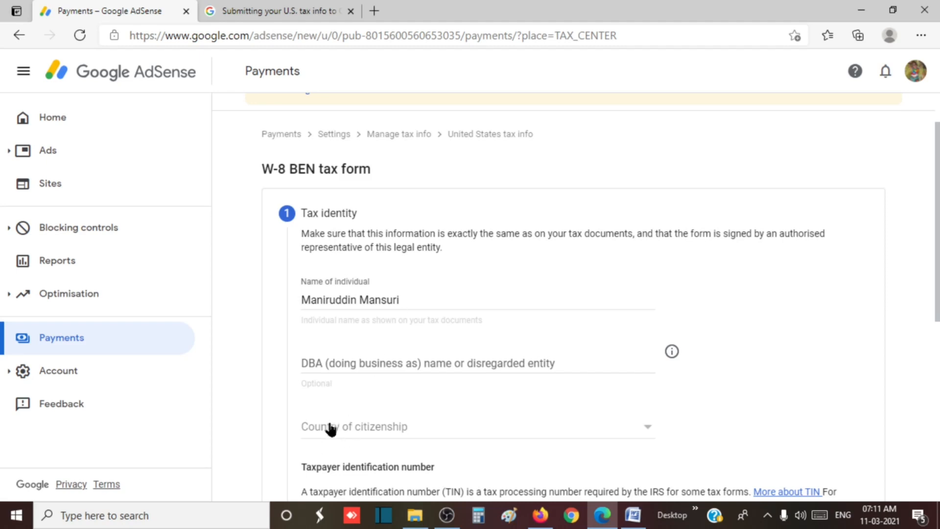
left_click(369, 429)
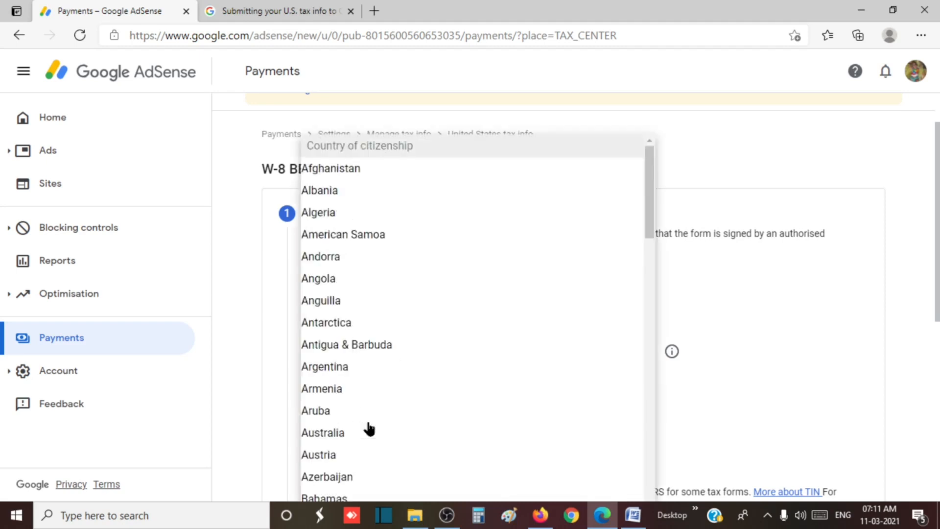
scroll(370, 429, "down", 20)
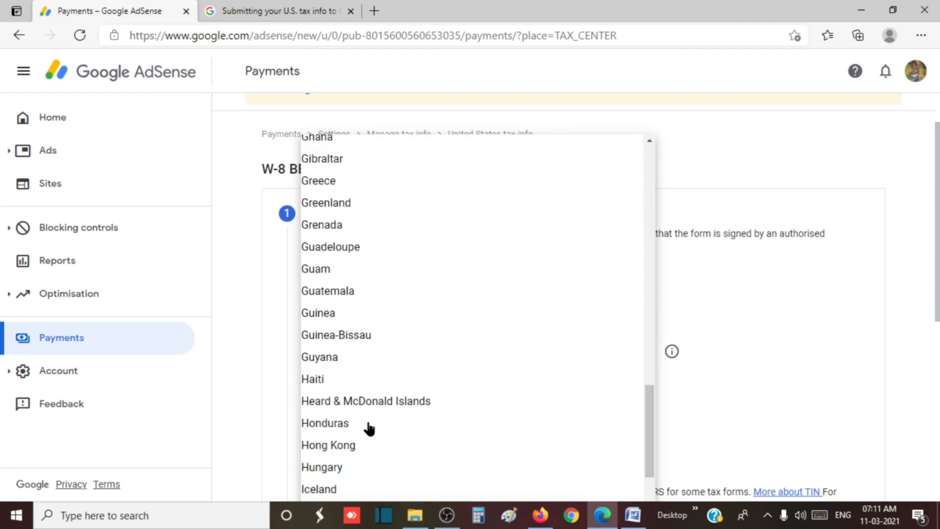
key("Return")
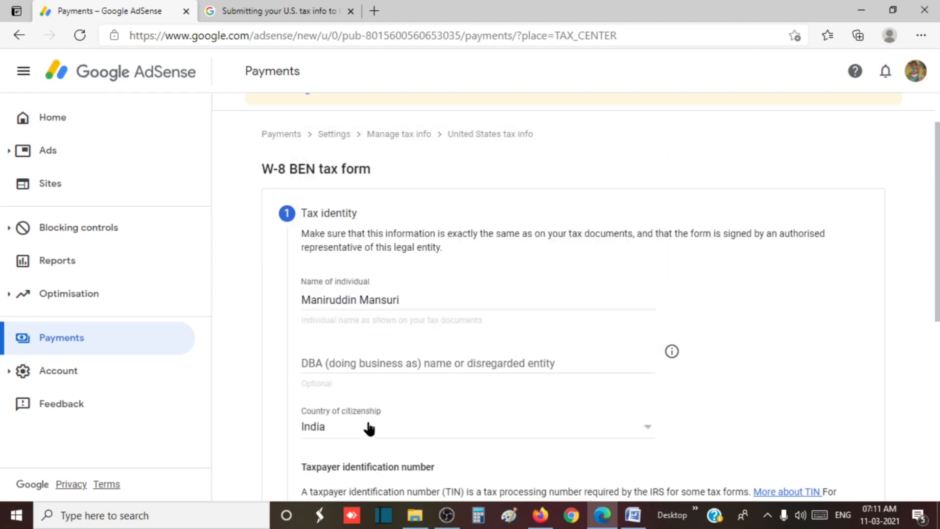
- Read the taxpayer identification number instructions and activate the Foreign TIN field for entry
scroll(584, 368, "down", 5)
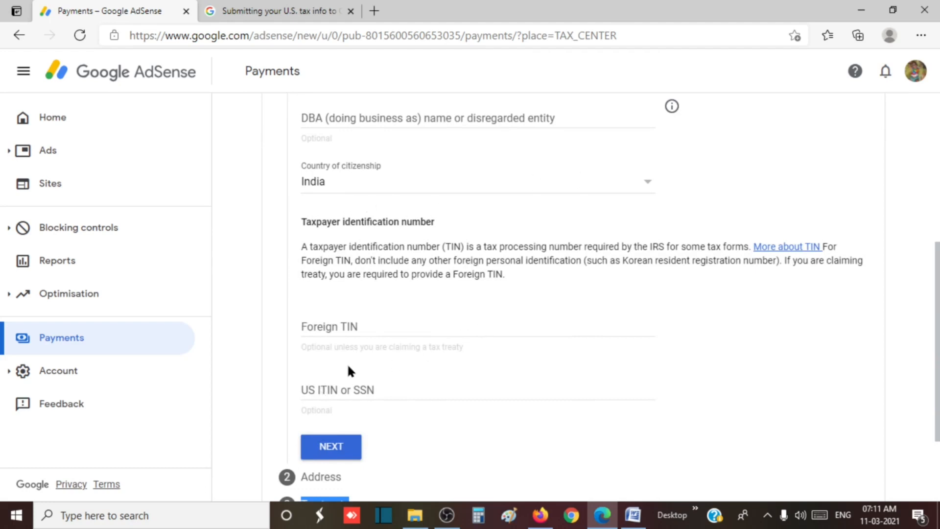
scroll(348, 368, "up", 1)
scroll(350, 342, "down", 2)
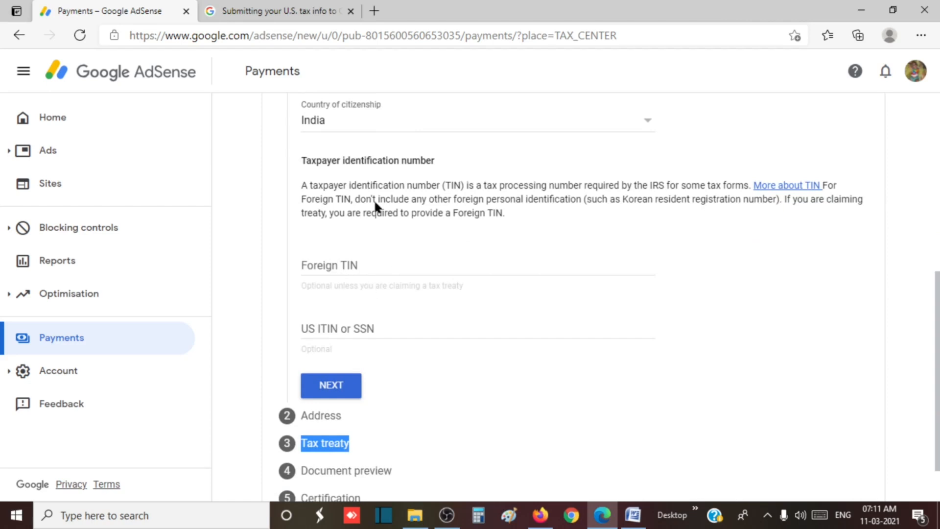
left_click(310, 193)
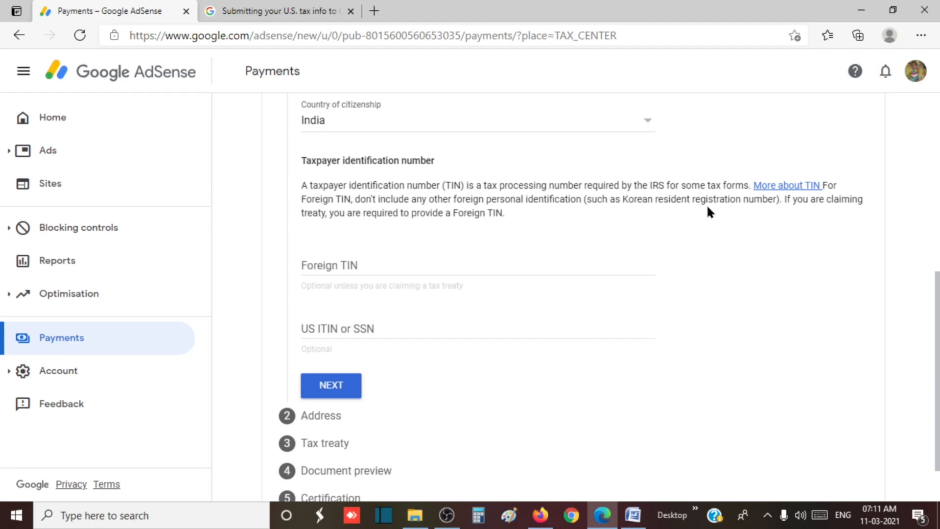
left_click(301, 266)
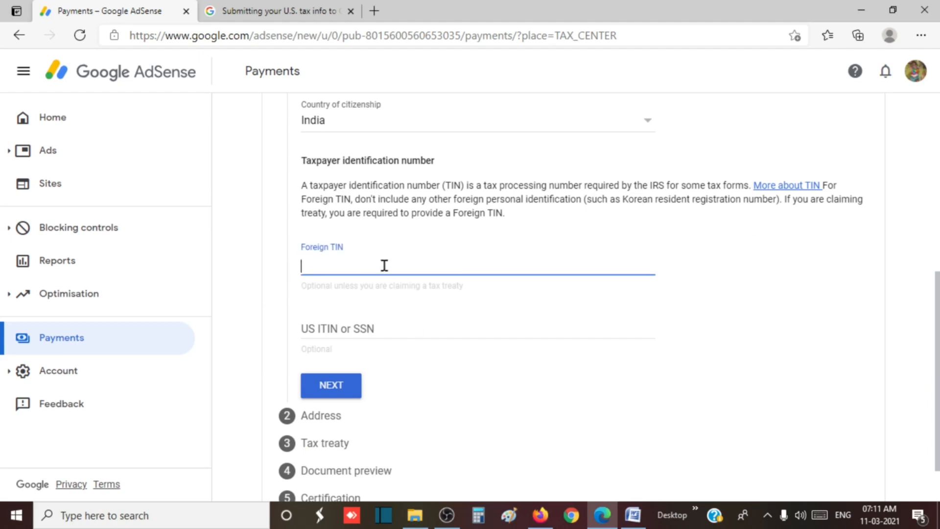
- Check the foreign TIN examples for India and Indonesia on the YouTube Help page and return to the AdSense tax form
left_click(304, 11)
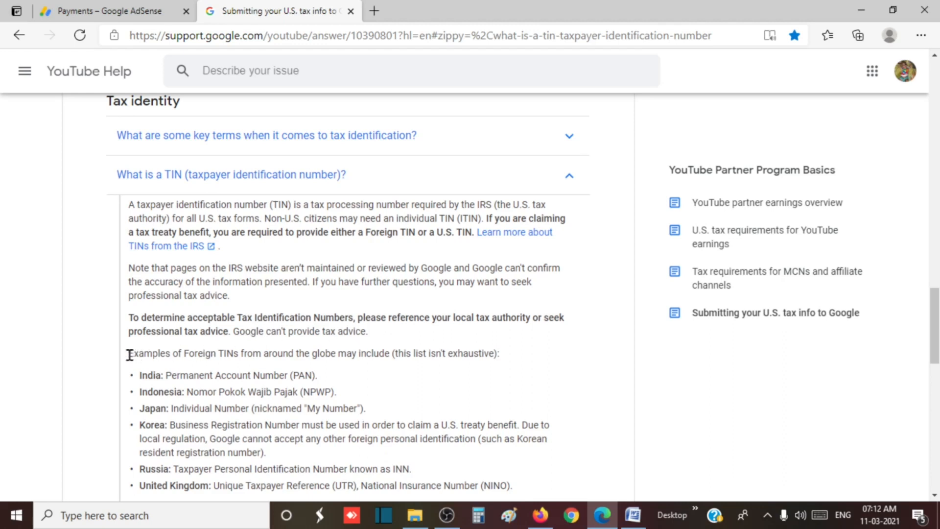
left_click_drag(130, 354, 505, 354)
scroll(263, 330, "down", 3)
left_click(247, 263)
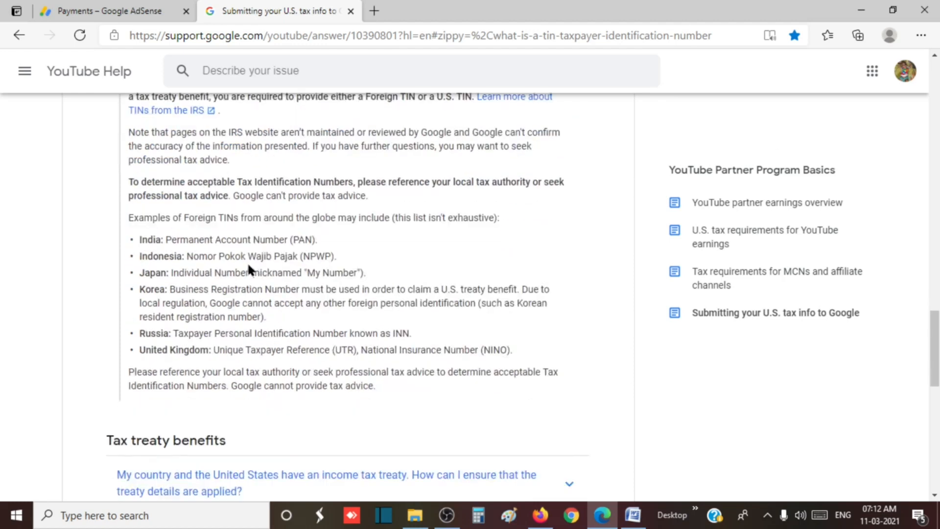
left_click_drag(166, 239, 307, 242)
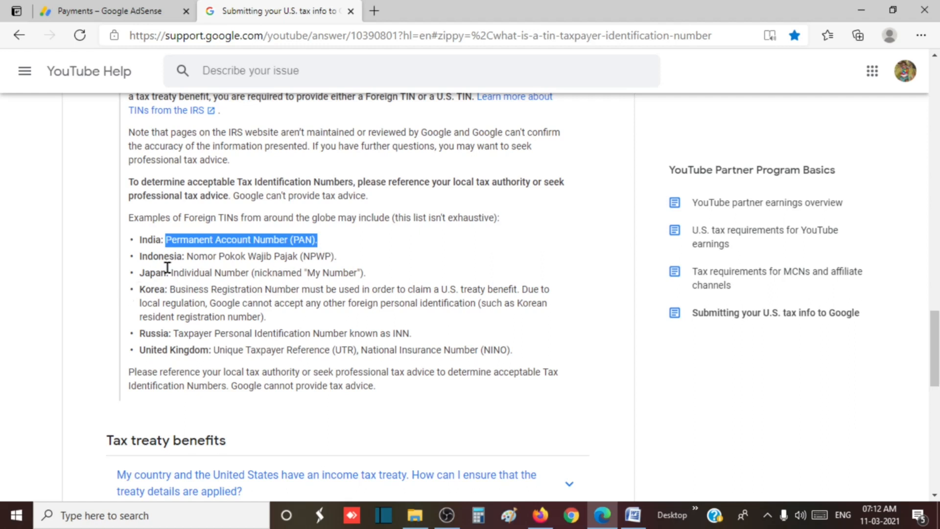
left_click_drag(186, 256, 331, 258)
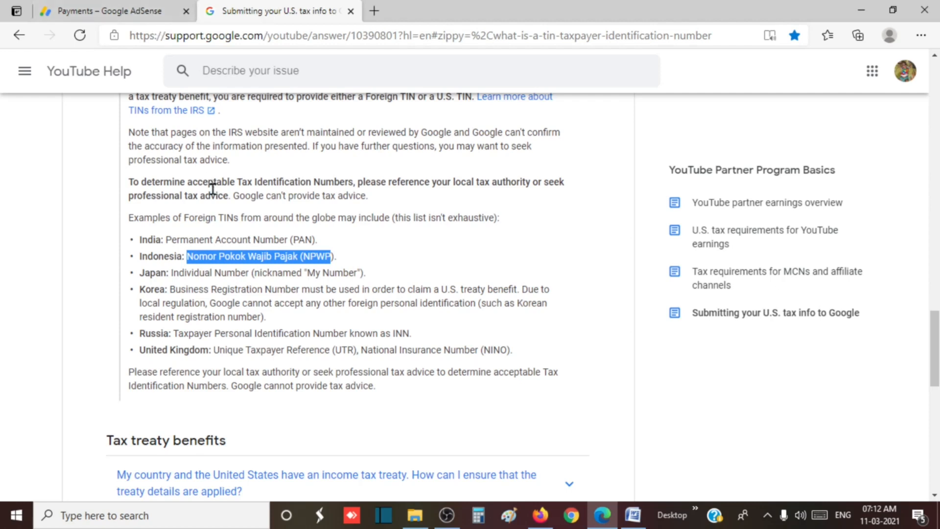
left_click(216, 217)
left_click(130, 5)
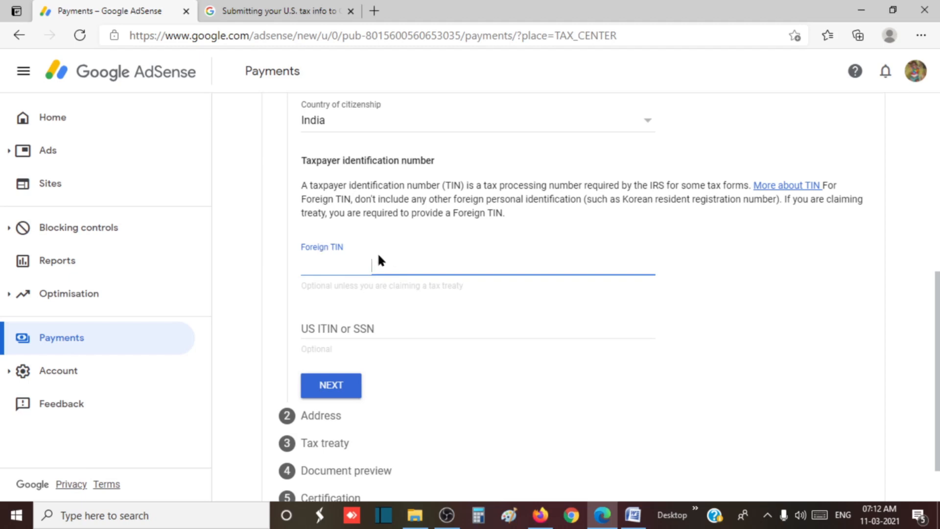
- Complete the Tax identity section with the foreign TIN and fill in the permanent residence address, using the same address for post
left_click(348, 393)
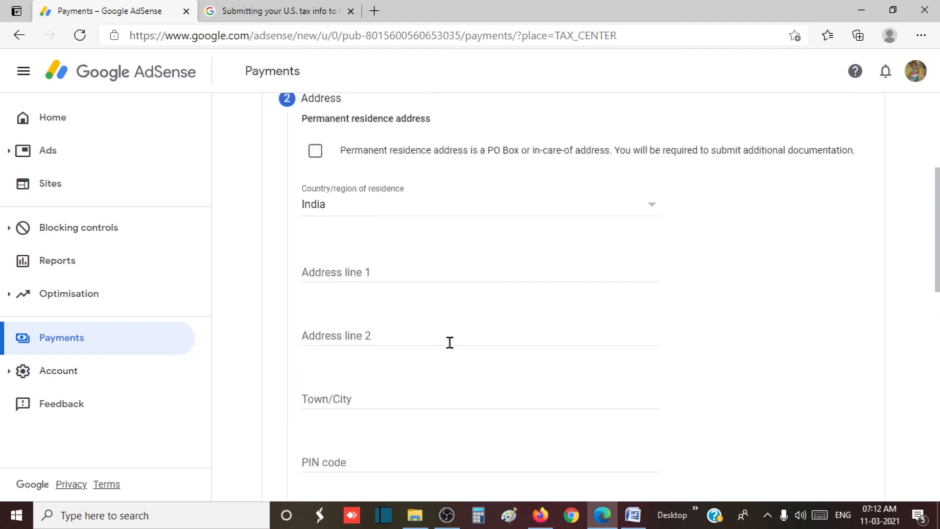
scroll(359, 254, "down", 8)
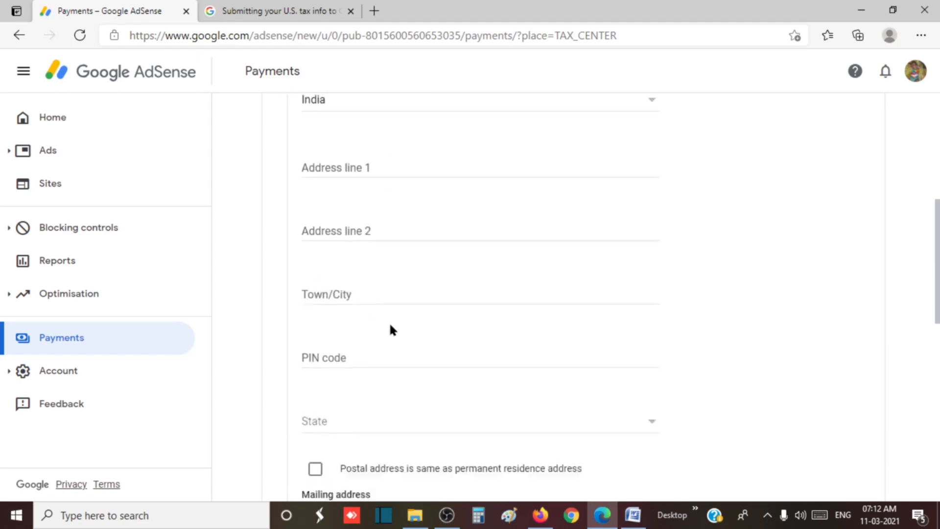
scroll(372, 342, "down", 5)
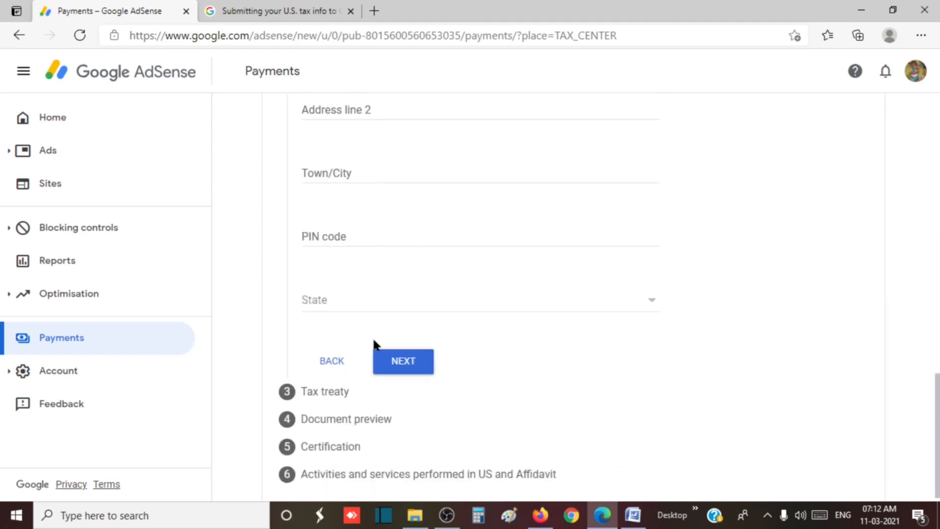
scroll(377, 314, "up", 13)
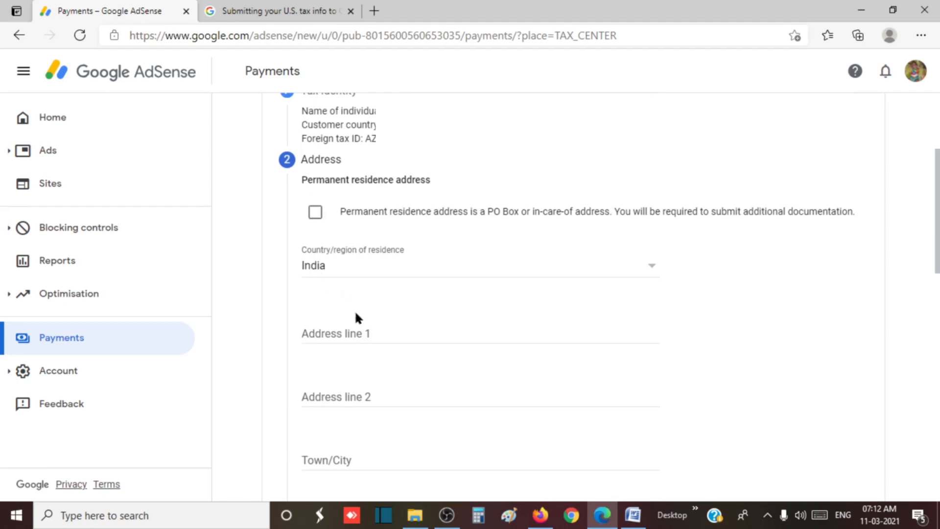
left_click(348, 333)
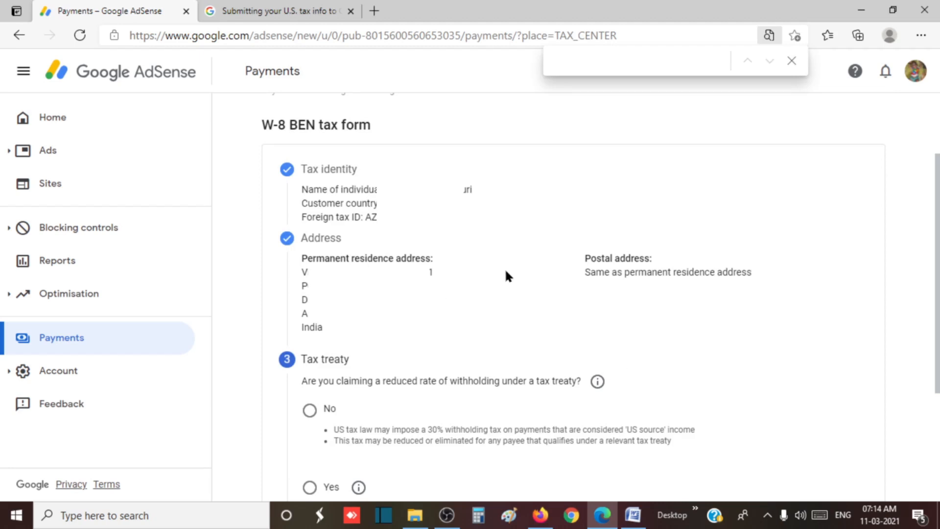
- Answer Yes to claiming a reduced rate of withholding under a tax treaty
scroll(331, 278, "down", 1)
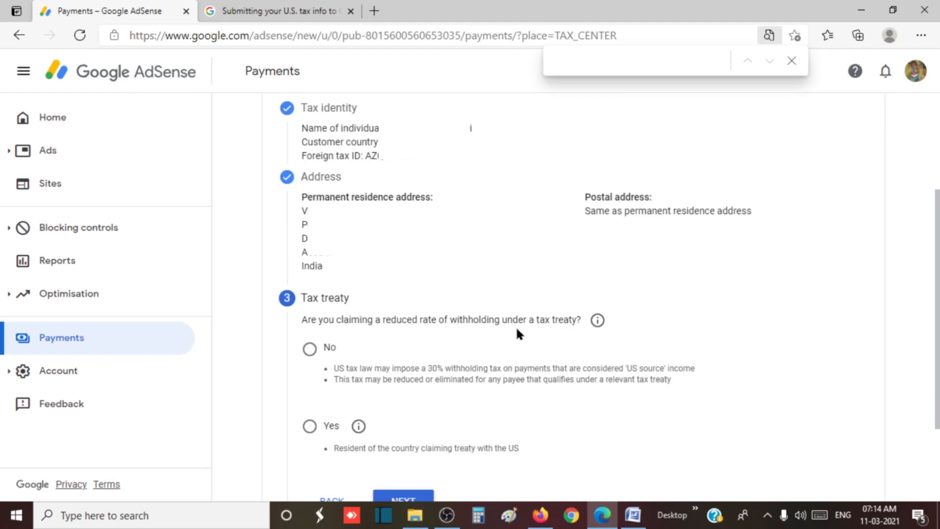
scroll(539, 333, "down", 2)
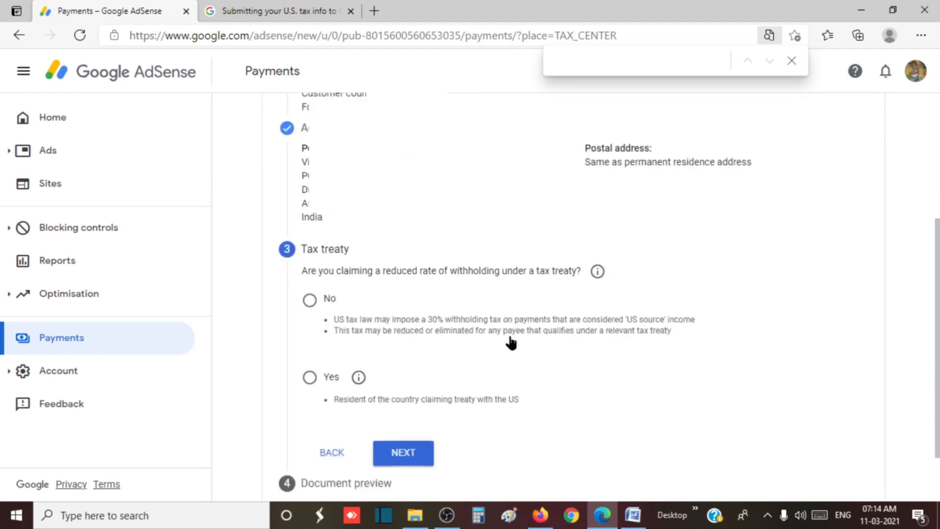
left_click(309, 304)
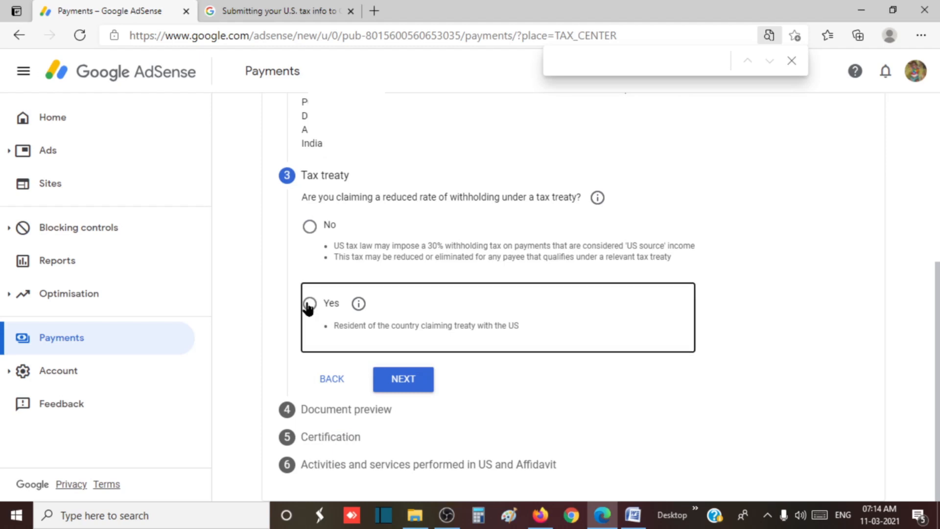
left_click(309, 304)
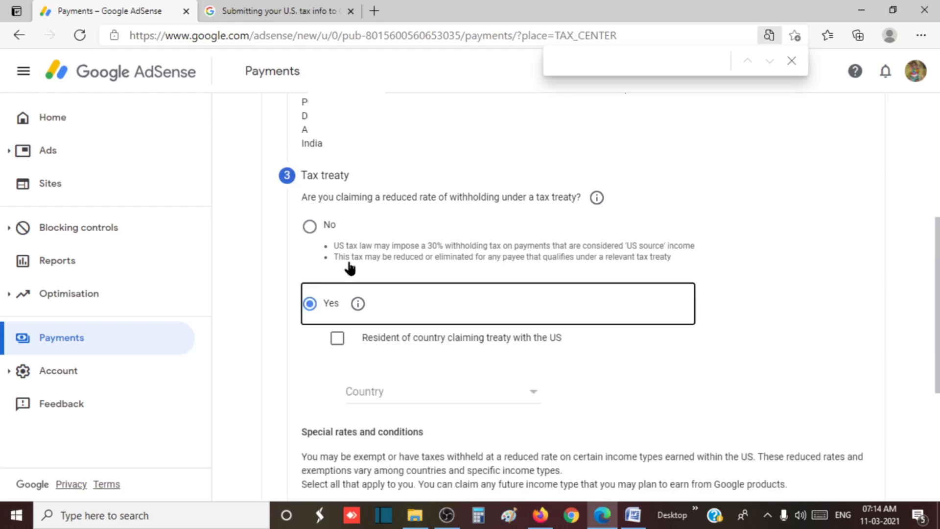
left_click(309, 228)
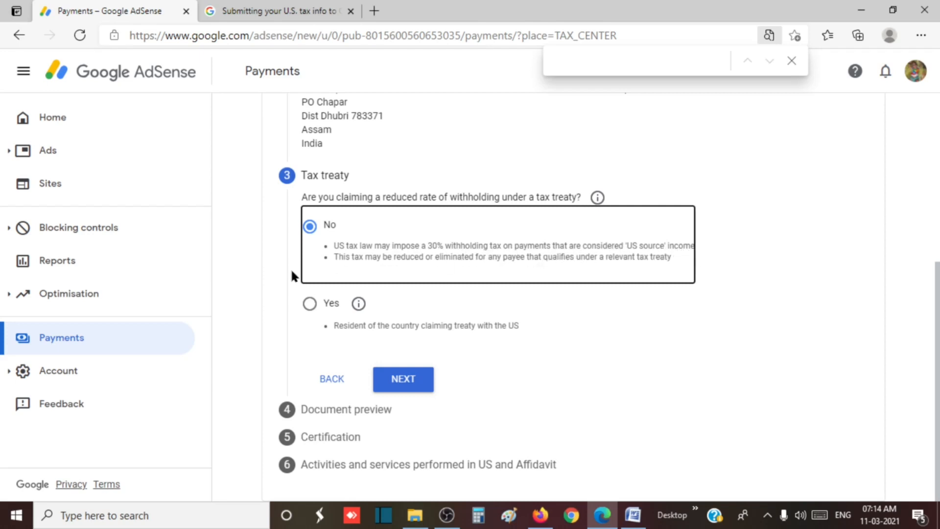
left_click(309, 305)
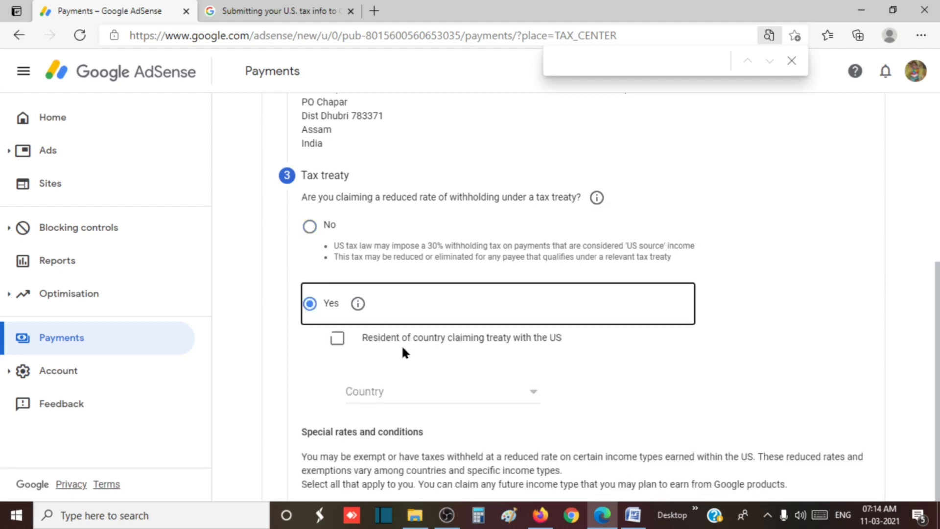
- Declare residency of a country claiming treaty with the US and set the treaty country to India
left_click(336, 340)
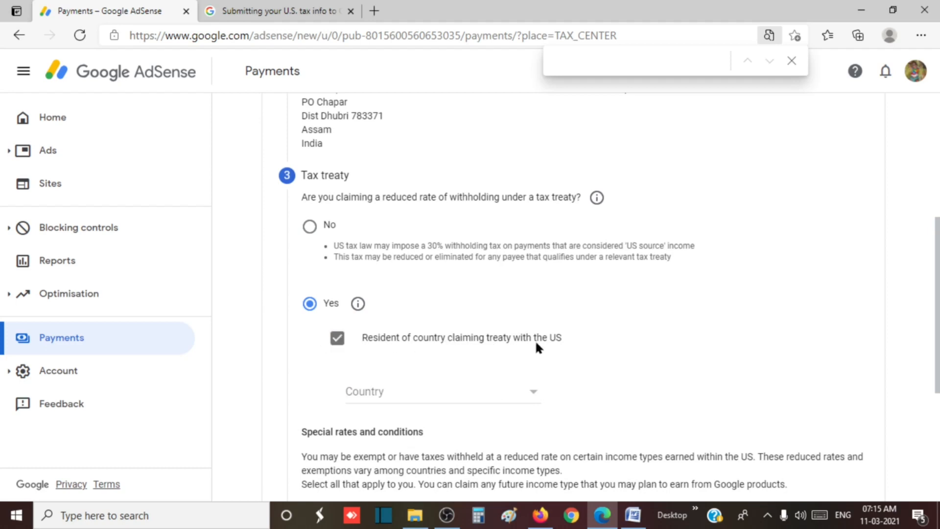
left_click(380, 396)
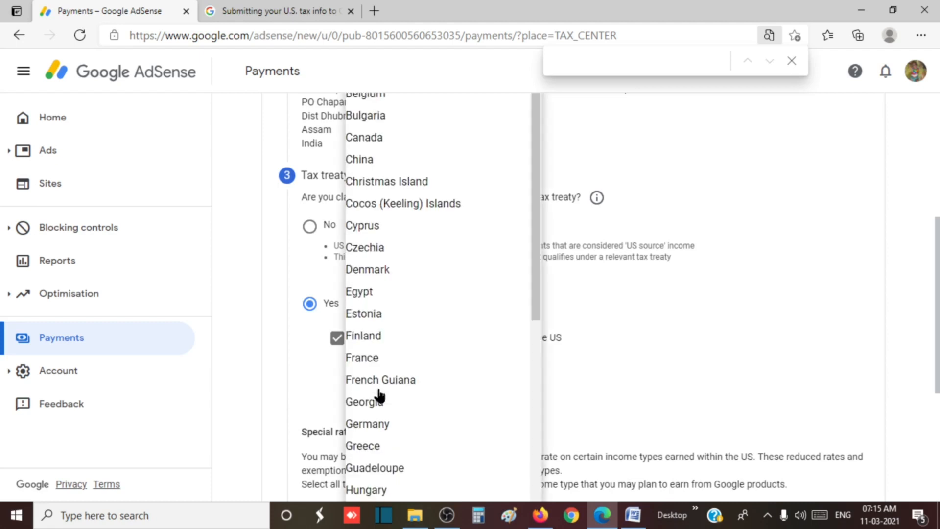
key("Escape")
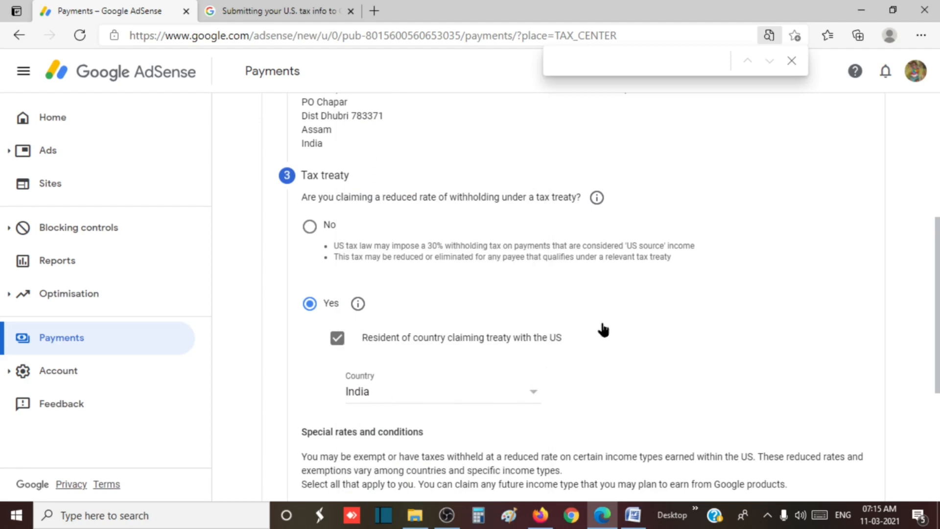
- Claim the Services (AdSense) treaty rate with Article 7 and paragraph 1, 0% (reduced rate), and confirm that the treaty terms are met
scroll(602, 326, "down", 5)
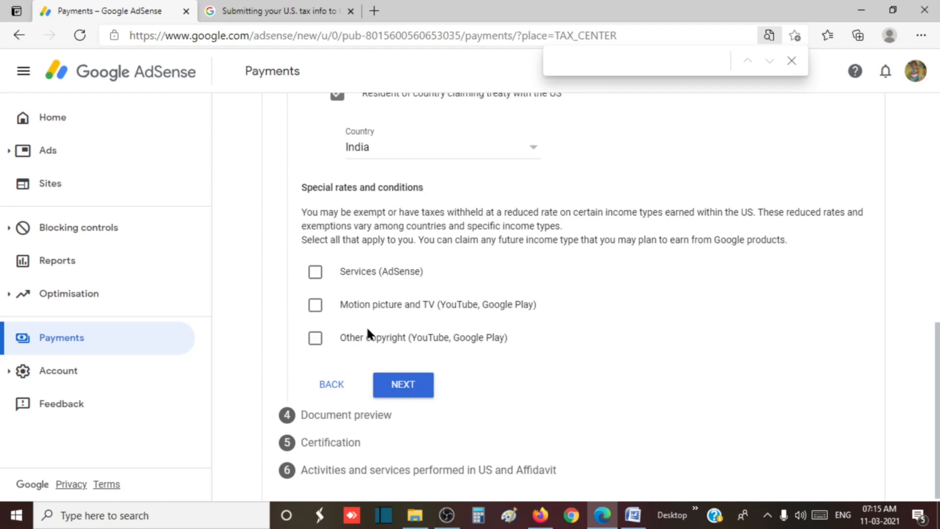
left_click(315, 273)
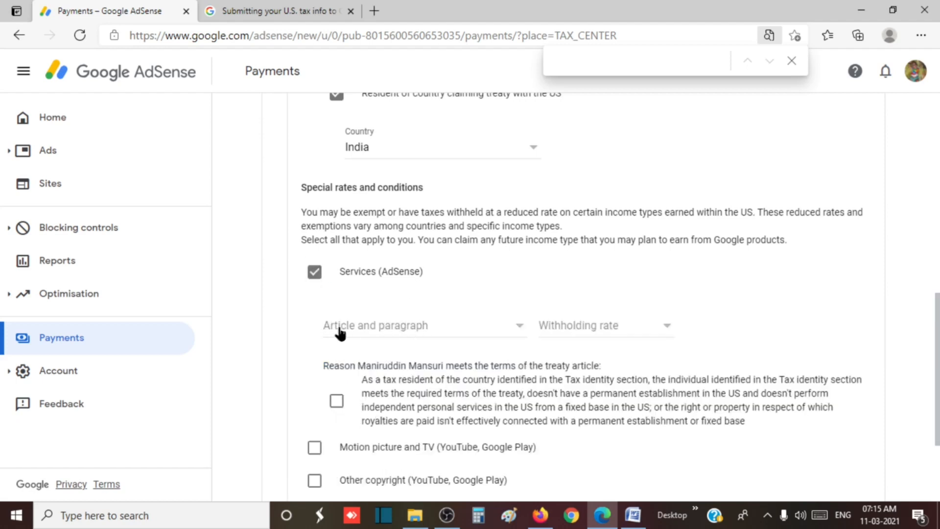
left_click(397, 329)
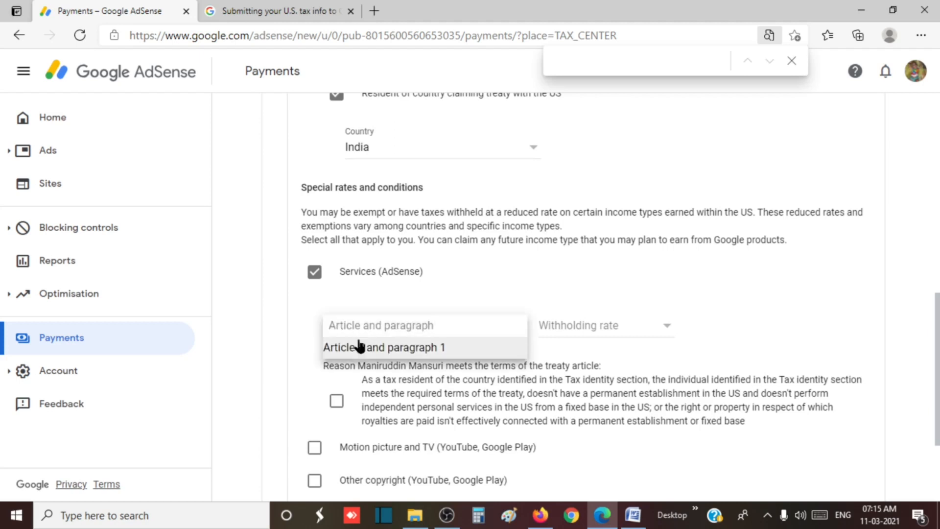
left_click(427, 347)
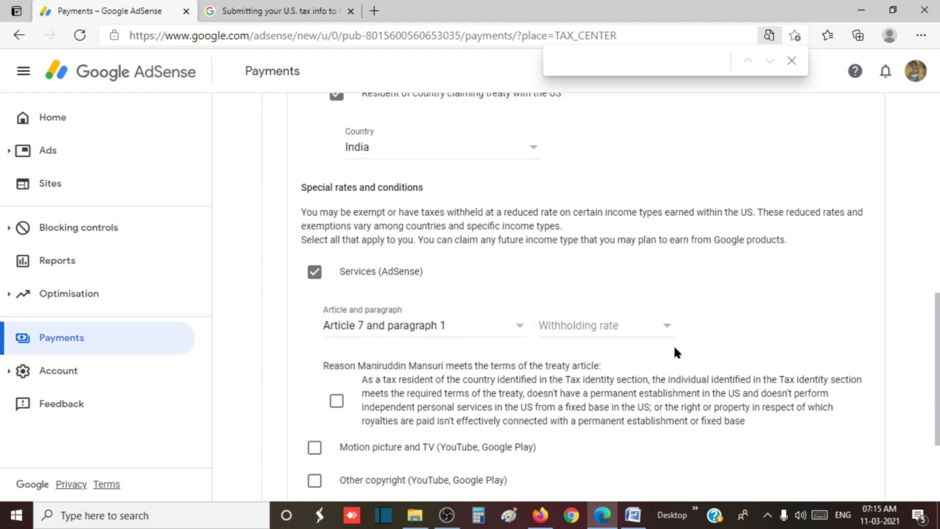
left_click(628, 331)
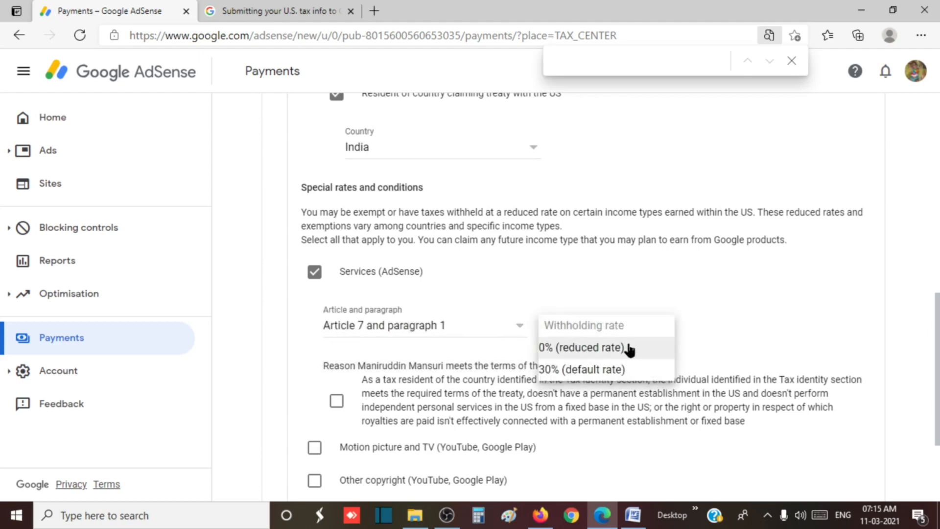
left_click(585, 348)
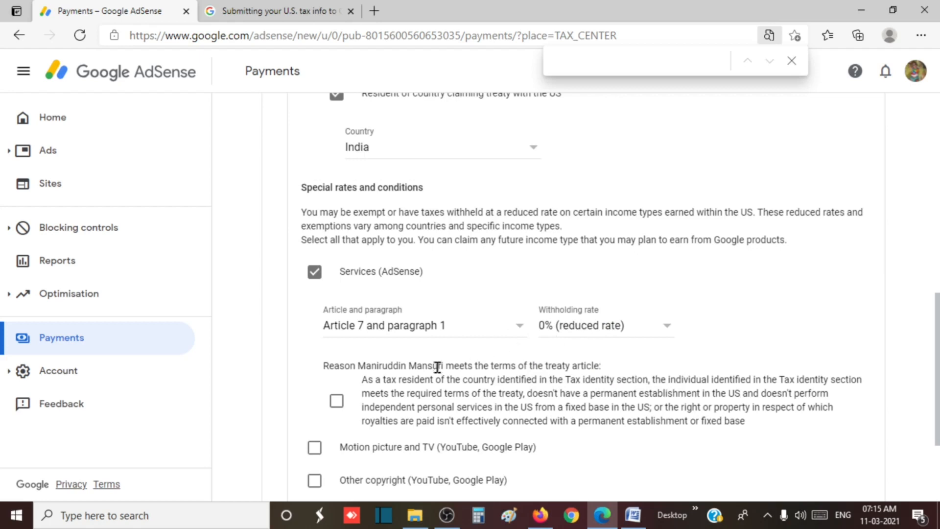
scroll(436, 368, "down", 3)
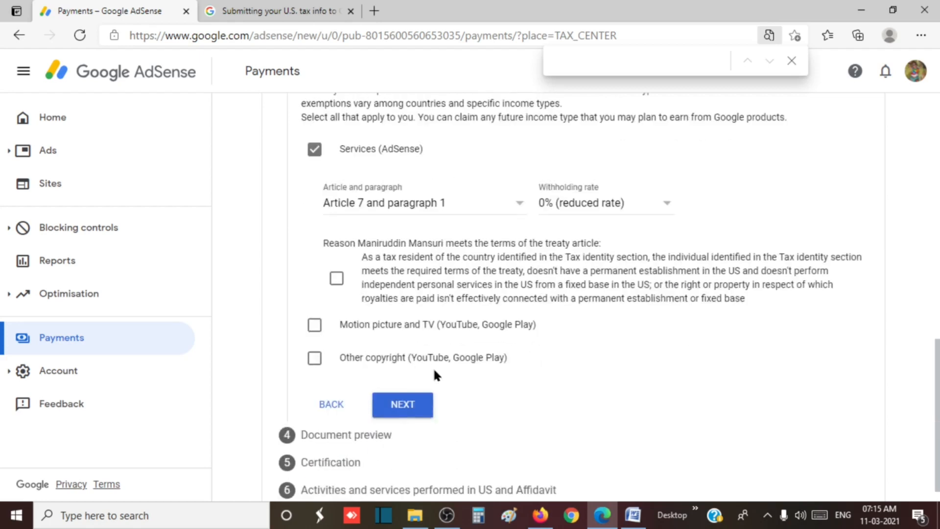
left_click(337, 279)
- Claim the Motion picture and TV treaty rate with Article 12 and paragraph 2A II, 15% (reduced rate), and confirm the treaty terms
left_click(318, 326)
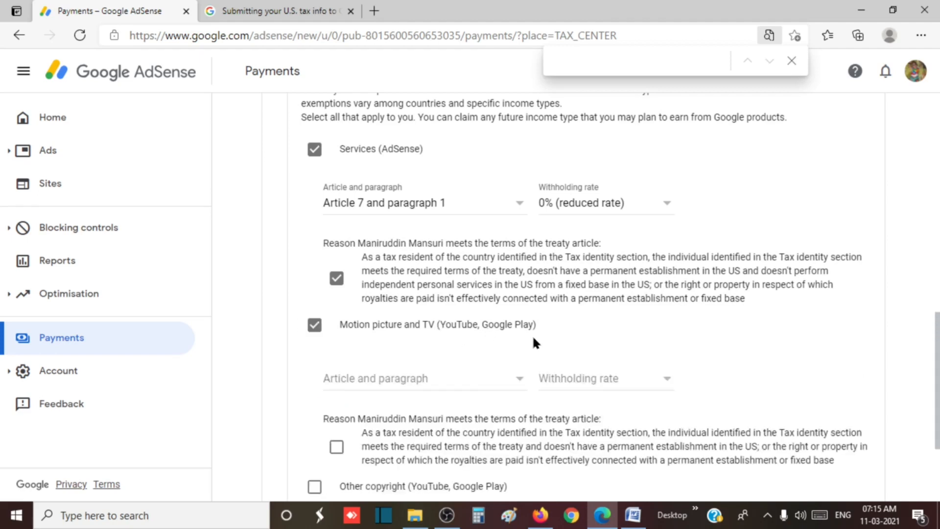
scroll(357, 393, "down", 3)
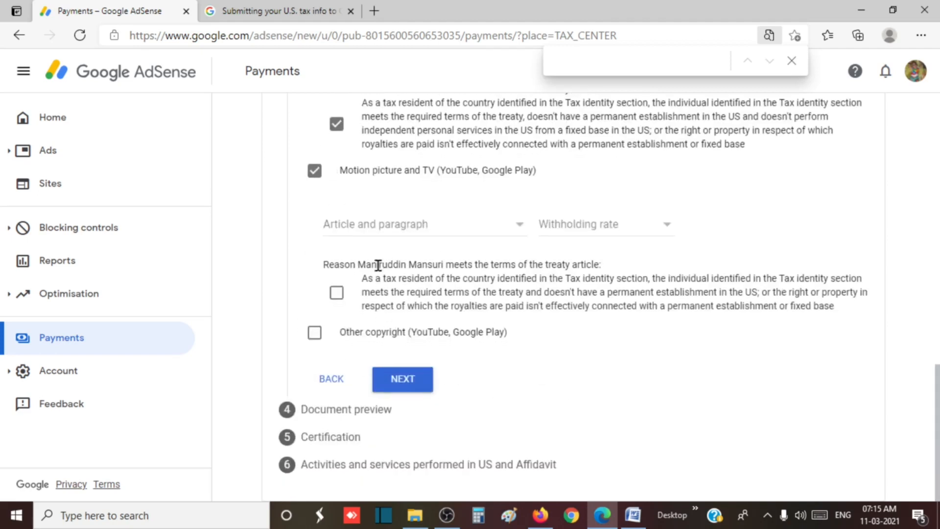
left_click(381, 226)
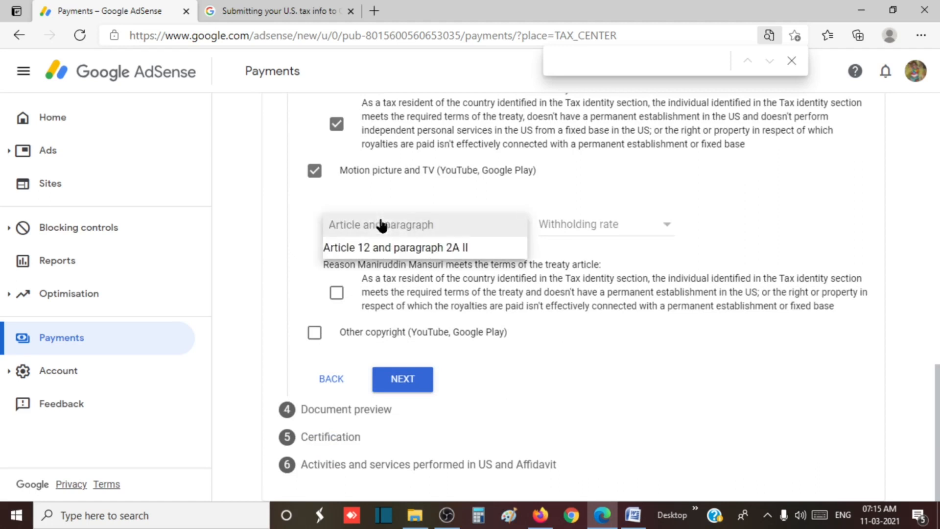
left_click(468, 244)
left_click(601, 229)
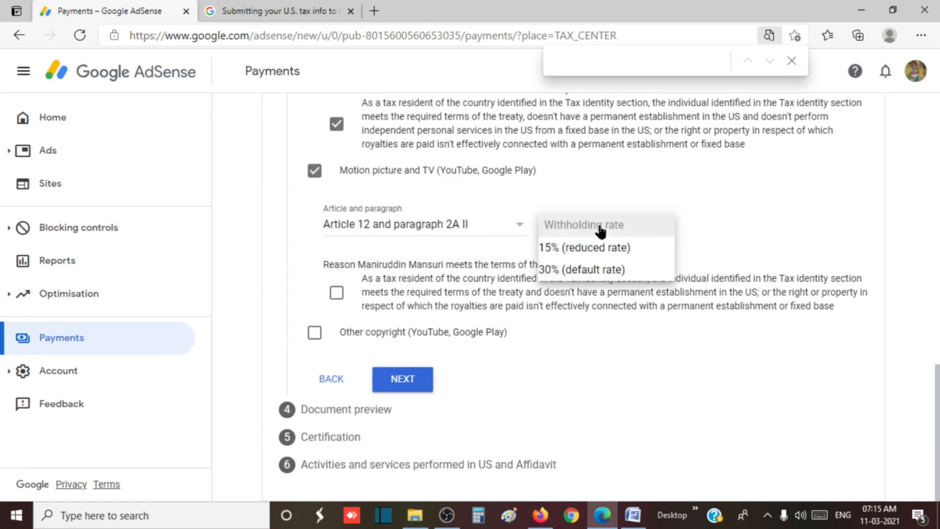
left_click(588, 247)
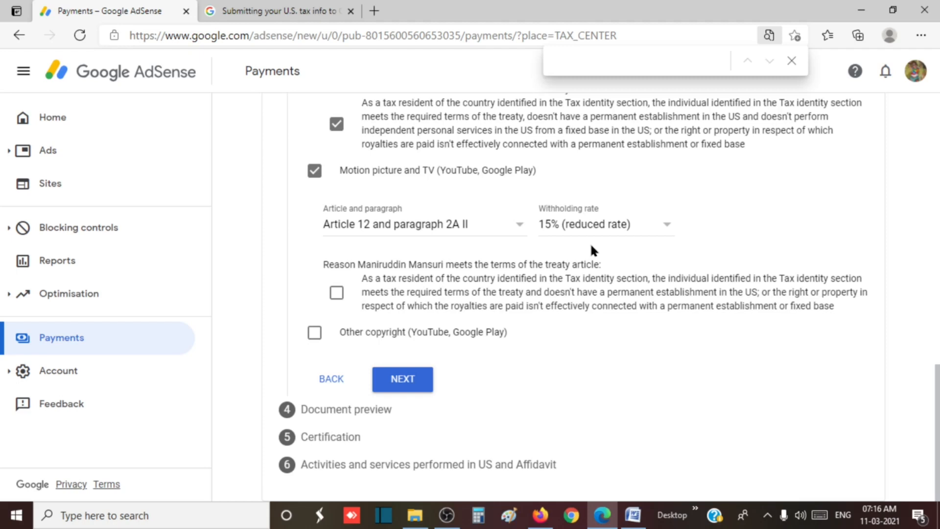
left_click(336, 293)
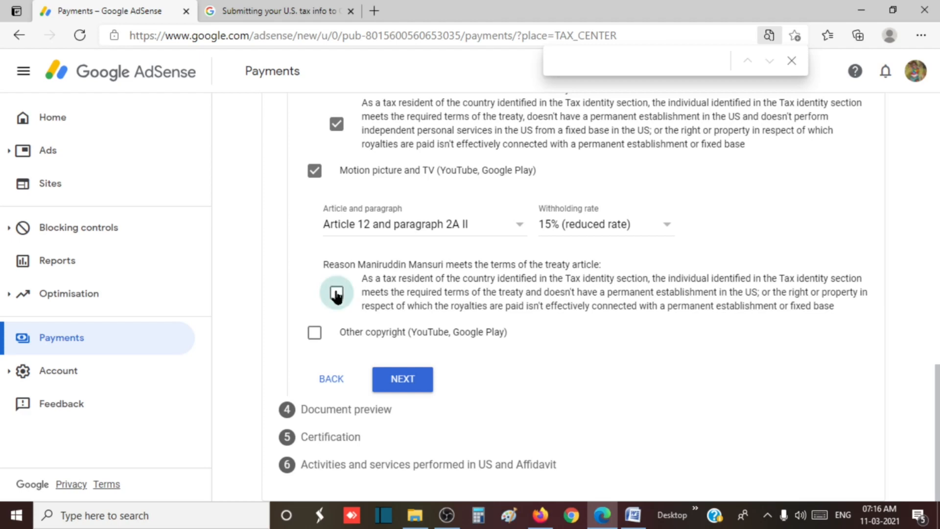
- Claim the Other copyright rate with Article 12 and paragraph 2A II, 15% (reduced rate), confirm the treaty terms and proceed to the document preview
left_click(314, 333)
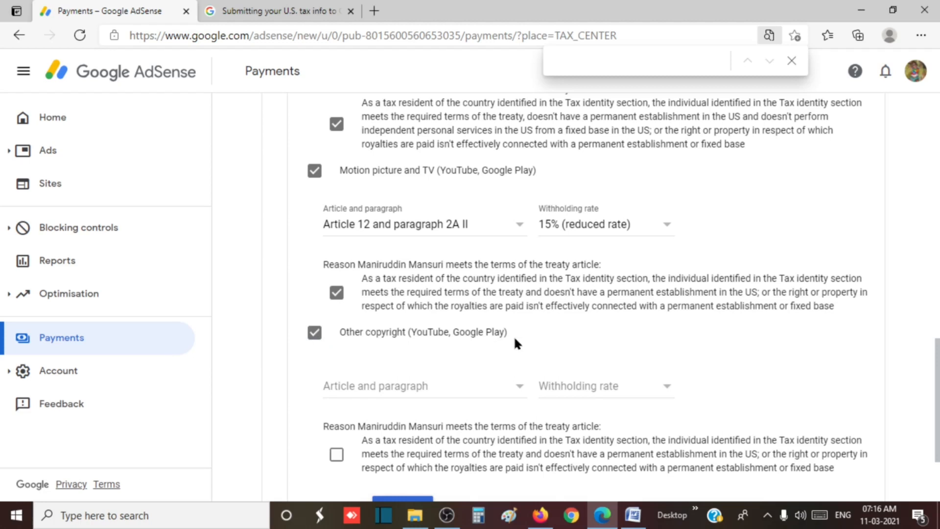
scroll(513, 336, "down", 3)
left_click(382, 257)
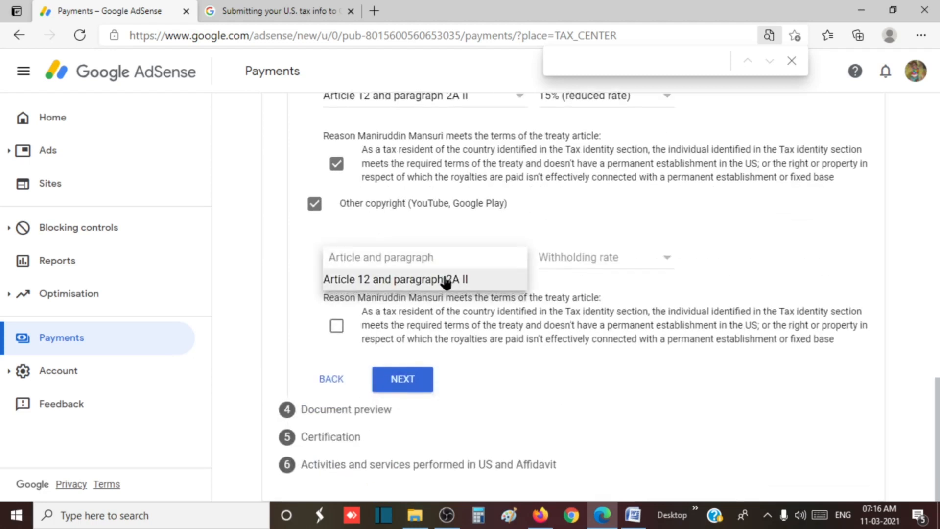
left_click(477, 280)
left_click(581, 257)
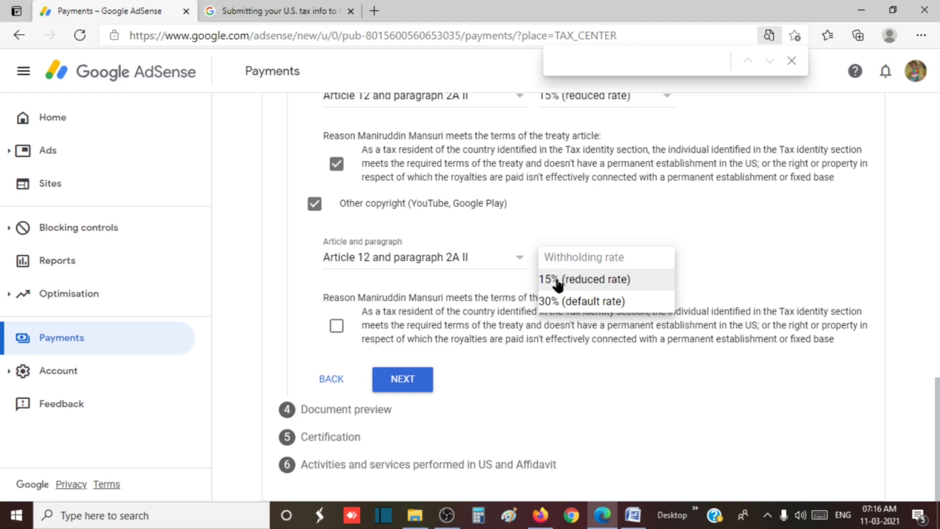
left_click(614, 281)
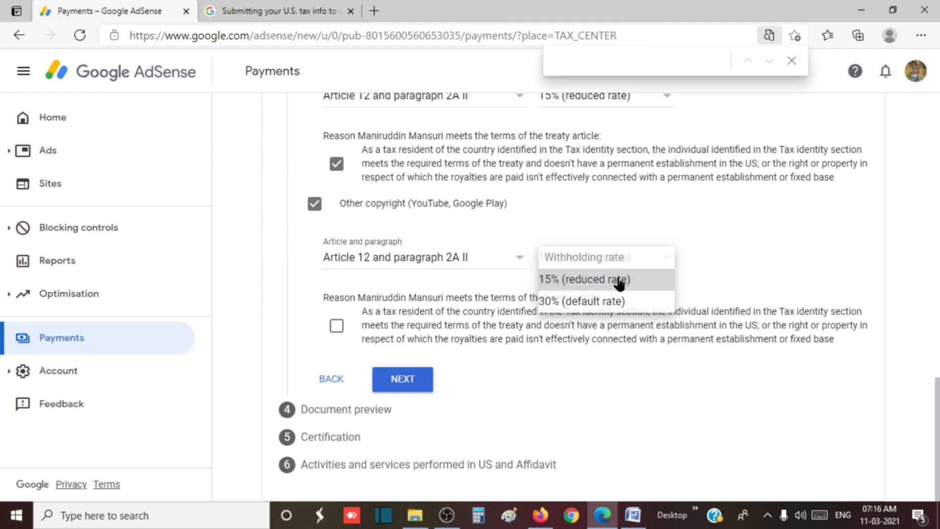
left_click(337, 326)
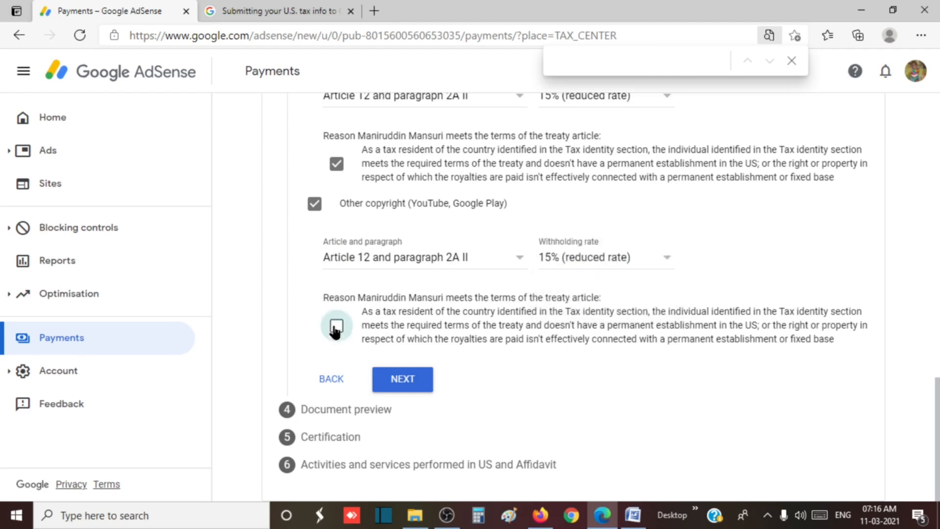
left_click(410, 382)
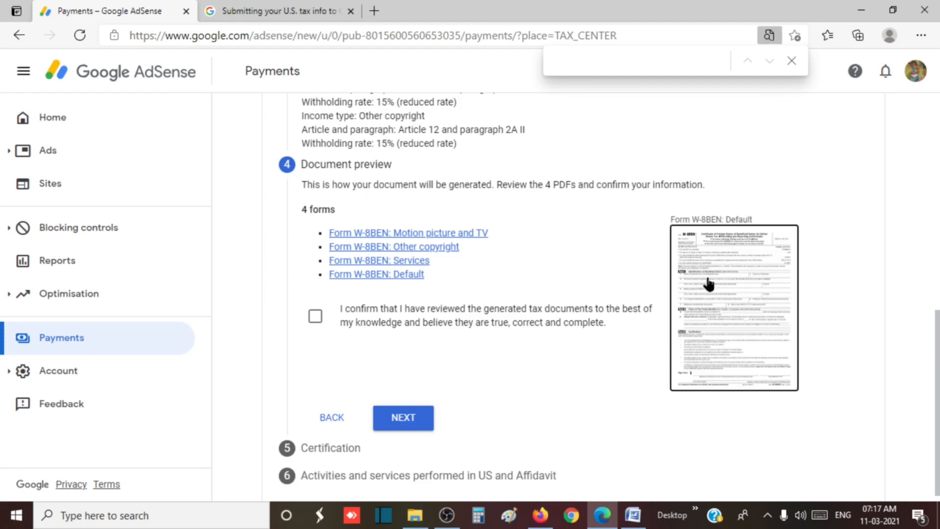
- Review the generated Form W-8BEN: Default document and return to the tax form
left_click(728, 297)
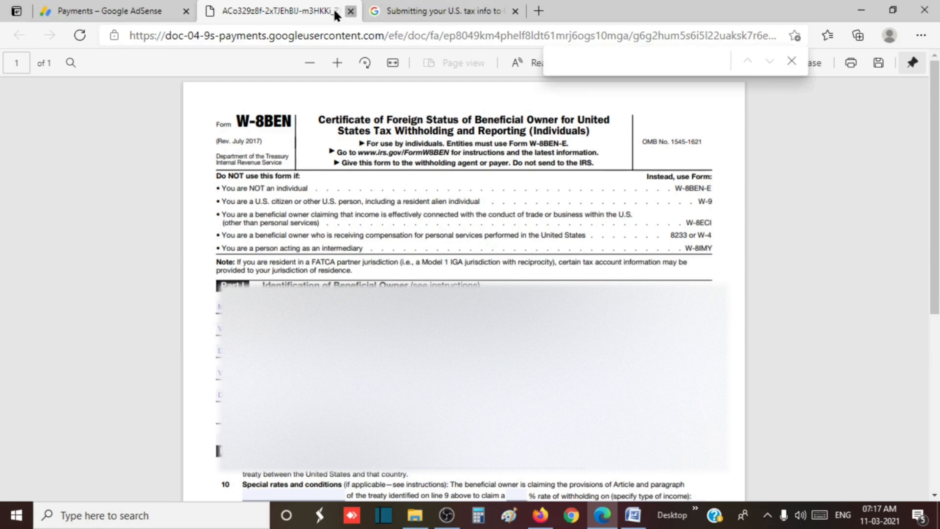
left_click(351, 11)
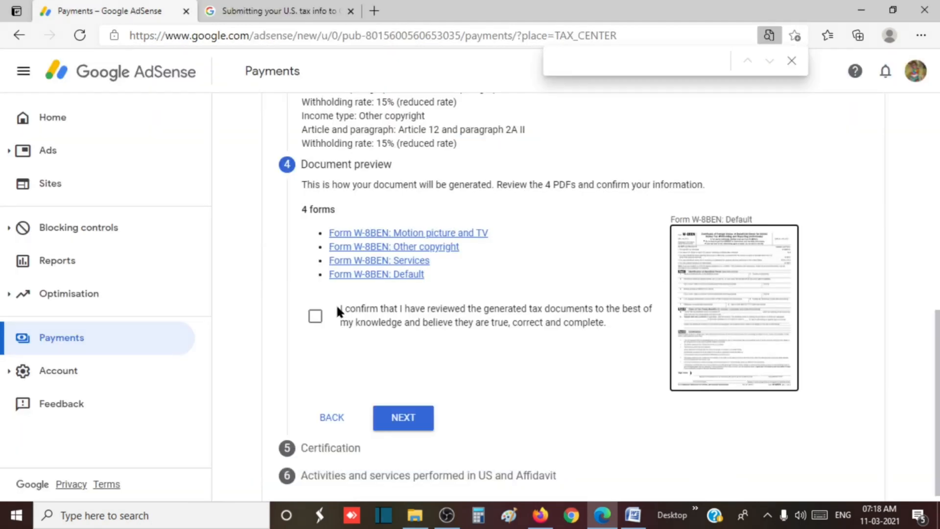
- Confirm the generated tax documents as reviewed, and complete the certification with the full legal name as signature, signing on your own behalf
left_click(344, 312)
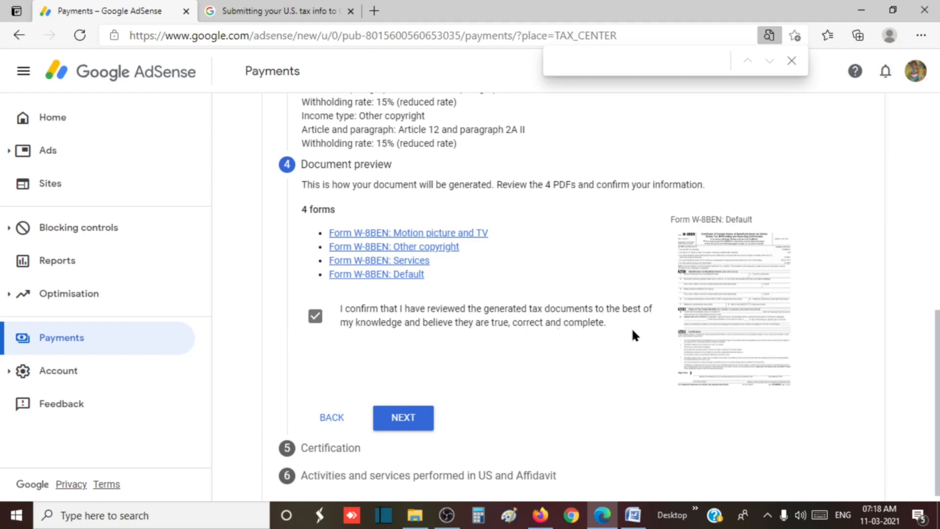
left_click(403, 419)
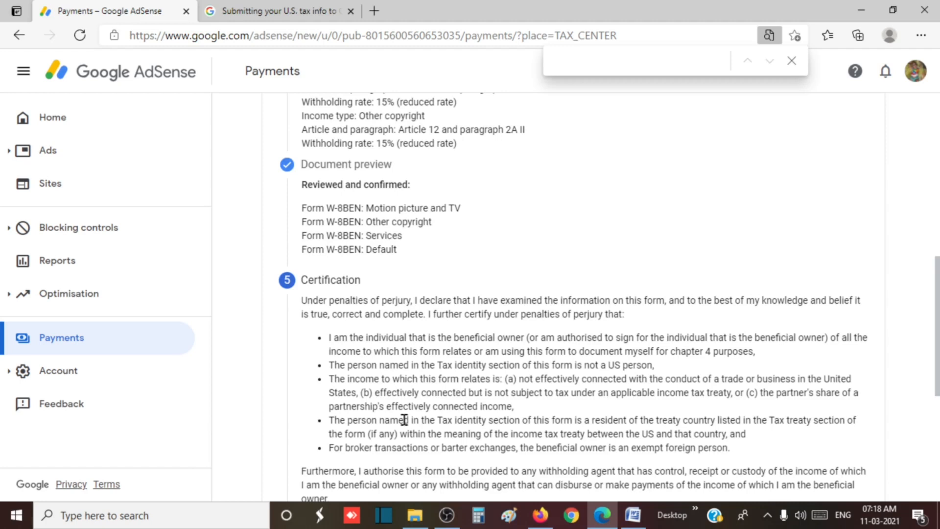
scroll(404, 420, "down", 6)
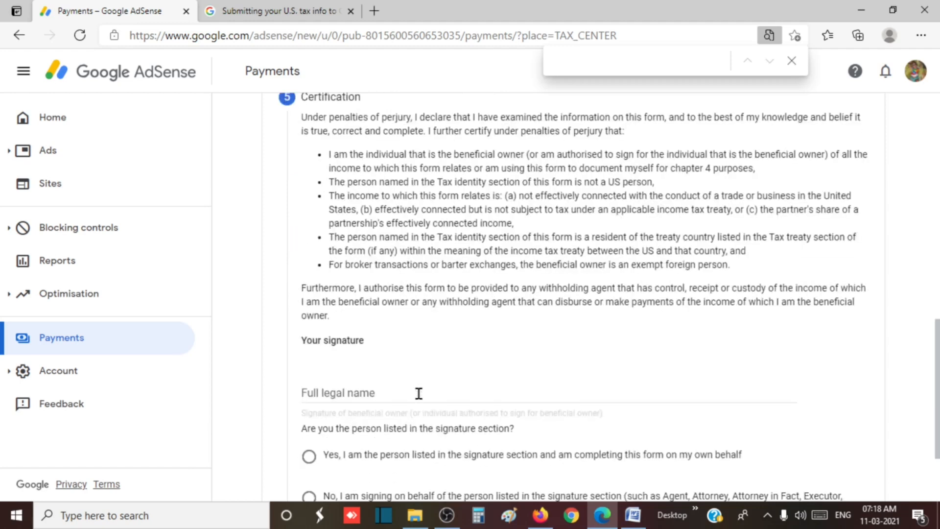
left_click(333, 272)
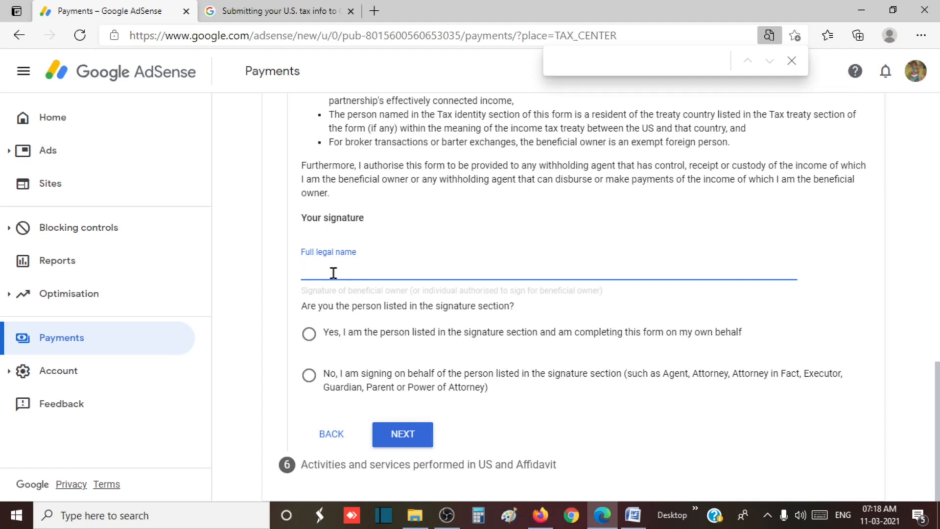
type("Maniruddin Mansuri")
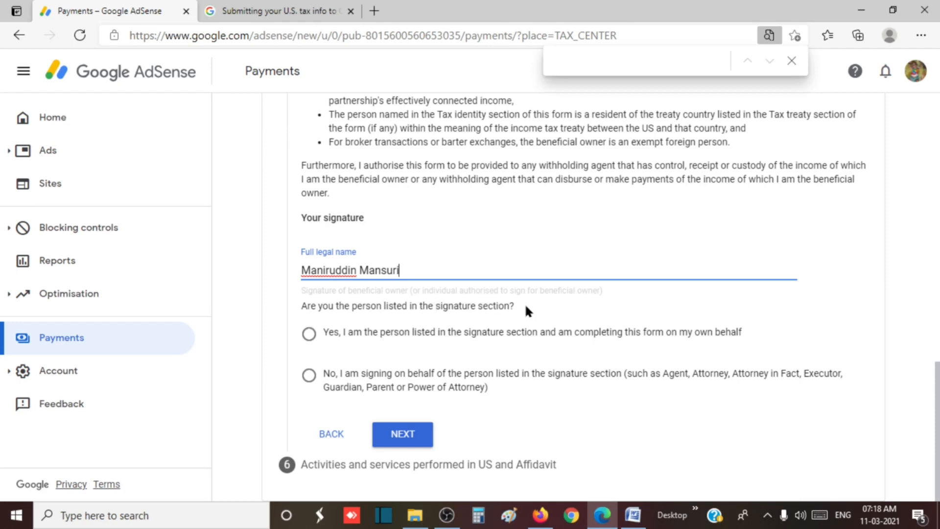
left_click(308, 335)
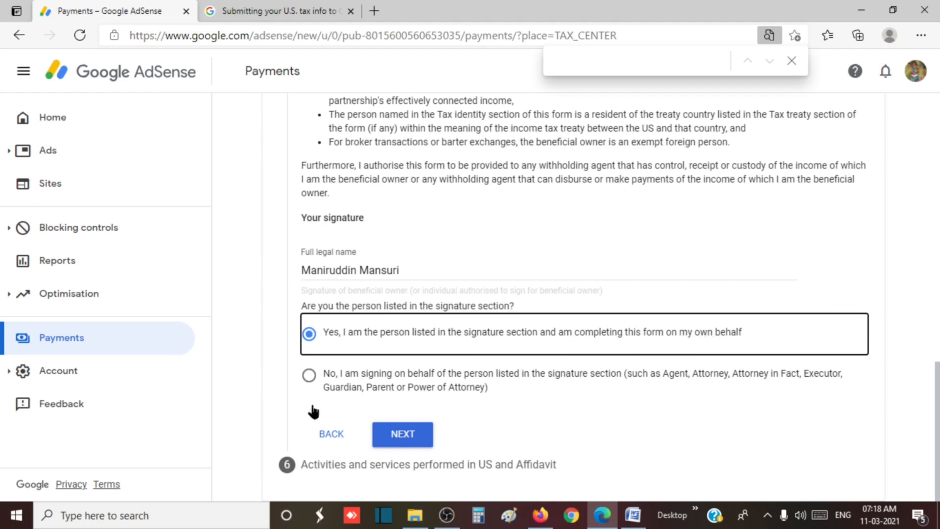
left_click(425, 433)
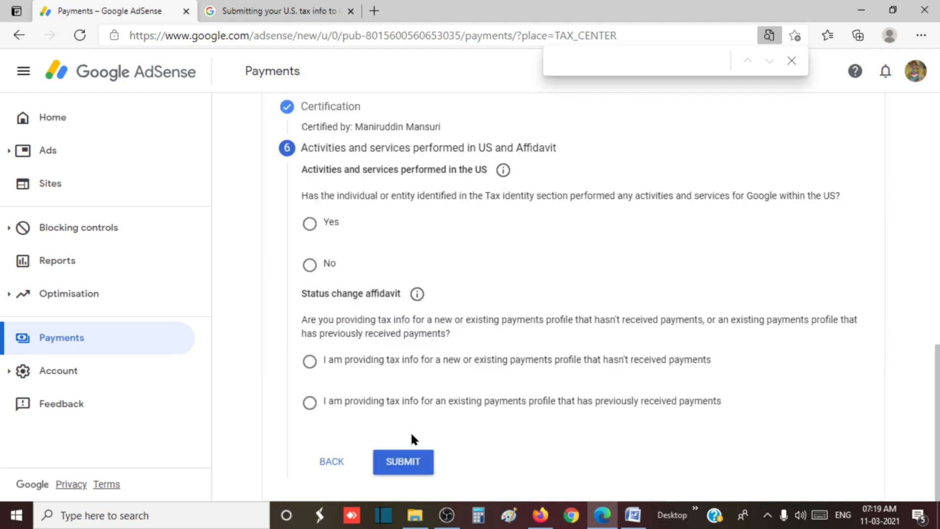
- Answer No to activities performed within the US and certify that the services are performed solely outside the US
left_click(792, 60)
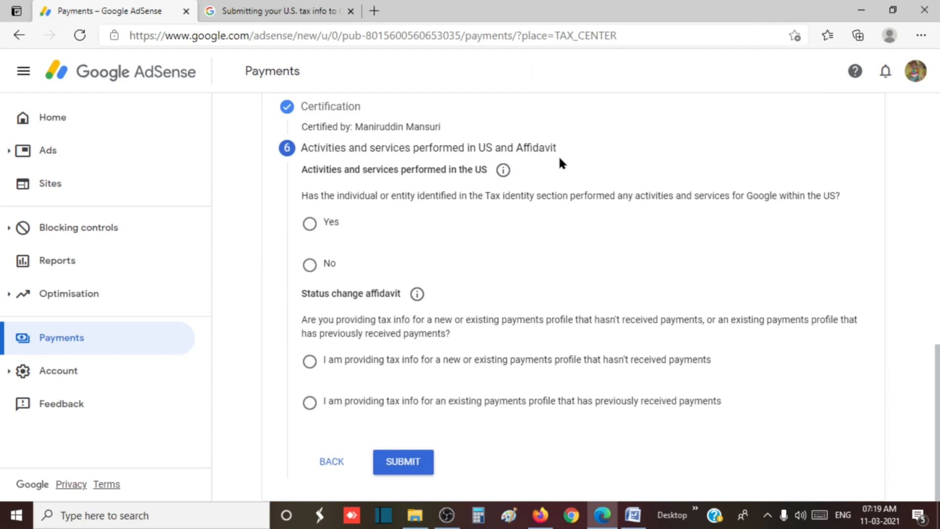
left_click(310, 264)
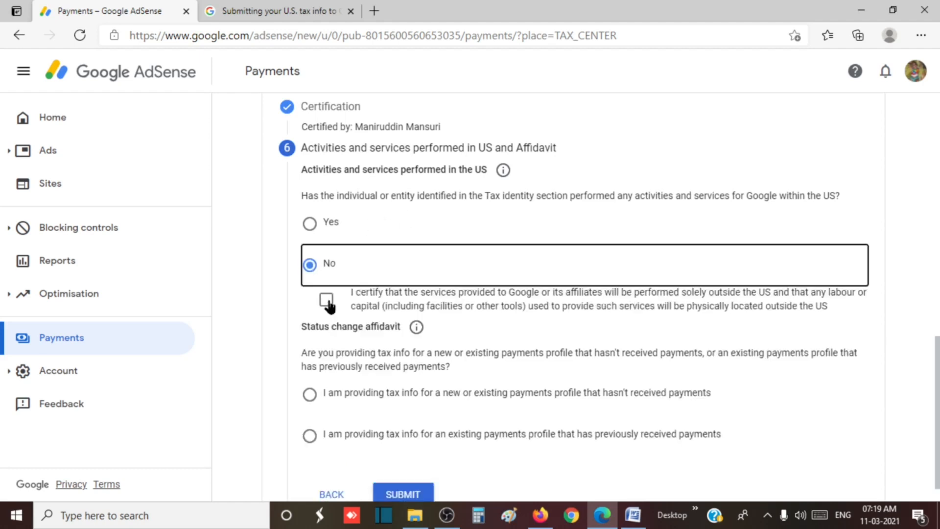
left_click(326, 300)
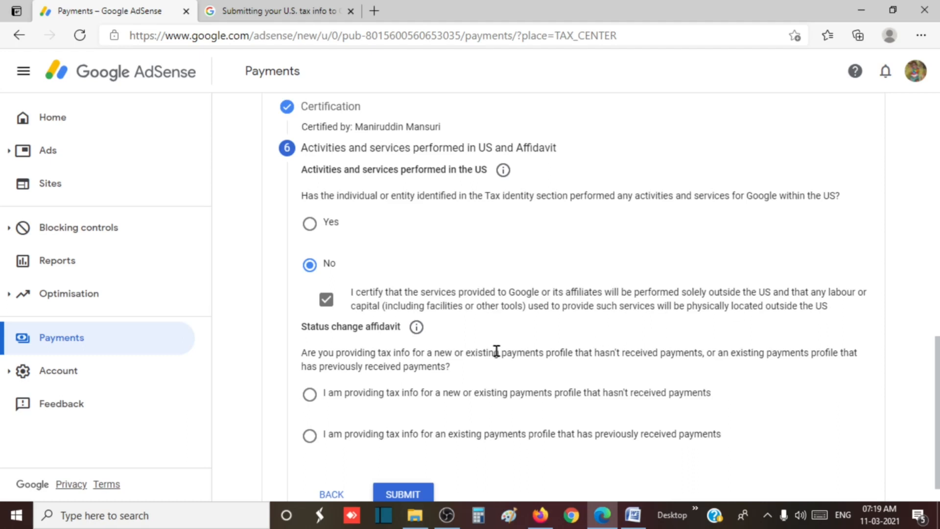
- Complete the status change affidavit for an existing payments profile that previously received payments, declare the information unchanged since 1 January 2020, and submit the form
scroll(360, 367, "down", 1)
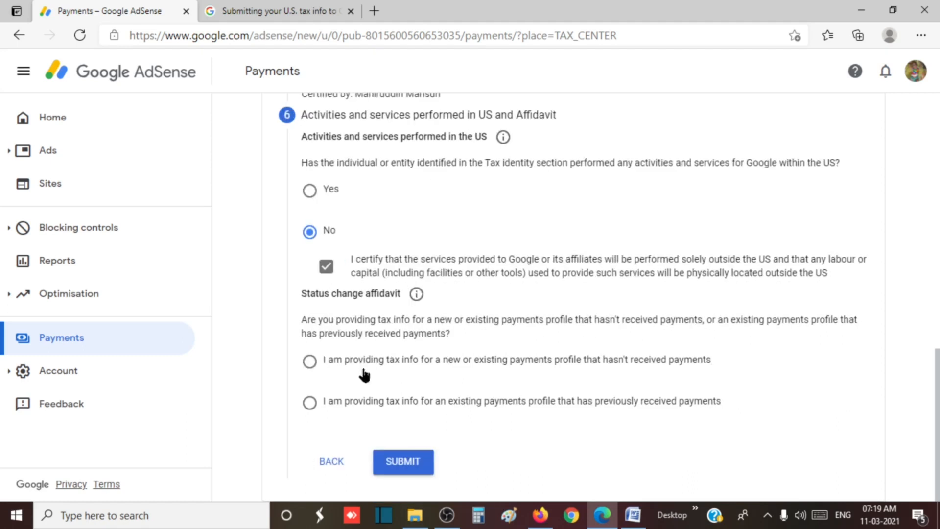
left_click(308, 366)
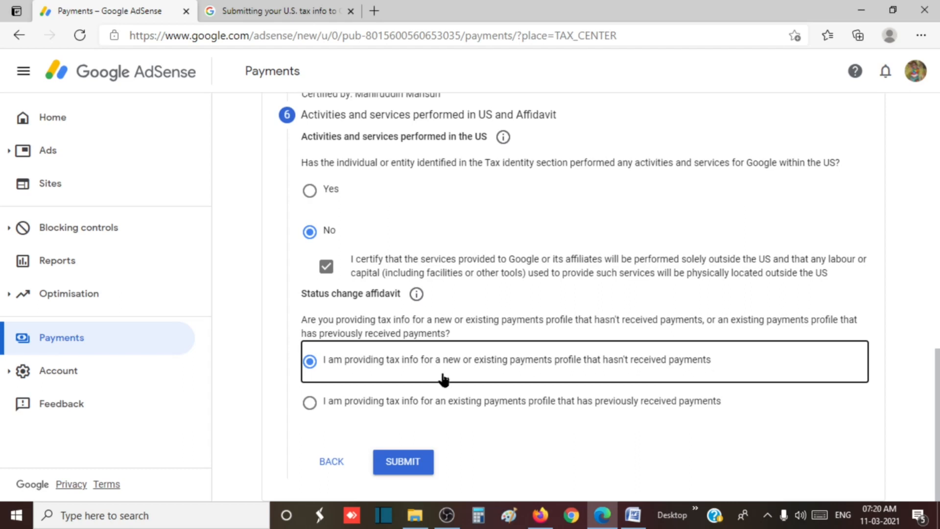
left_click(310, 403)
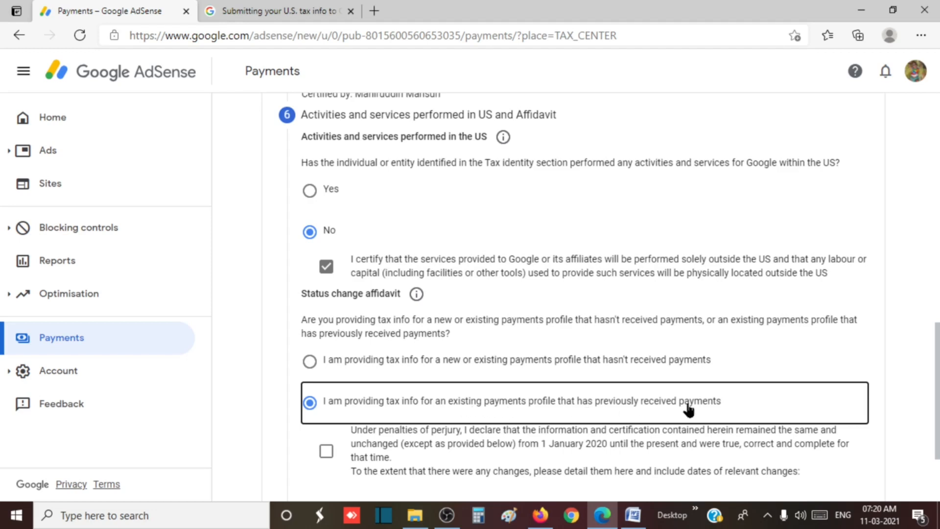
scroll(634, 448, "down", 3)
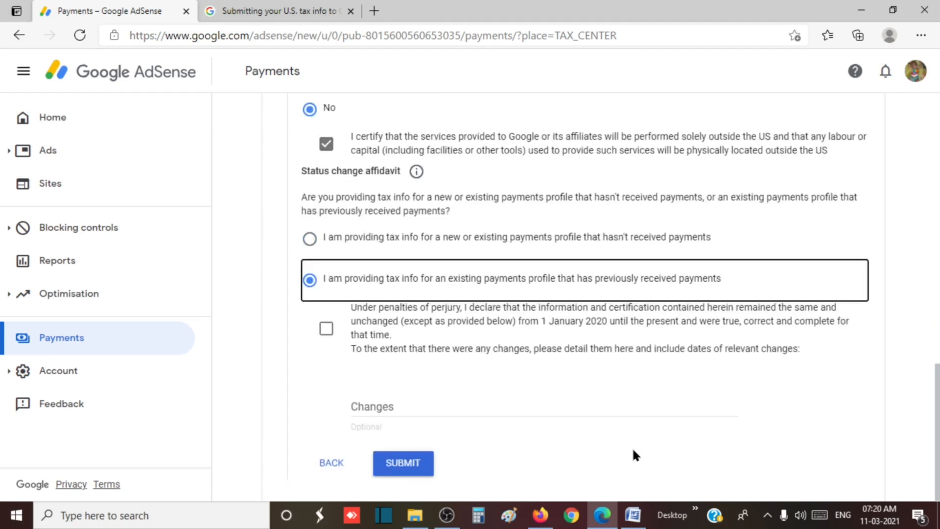
left_click(327, 328)
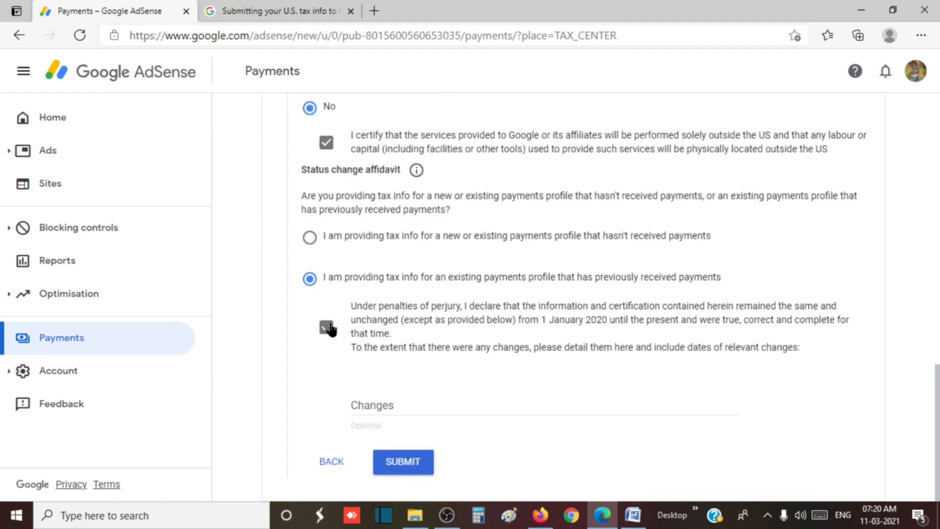
left_click(406, 461)
left_click(406, 461)
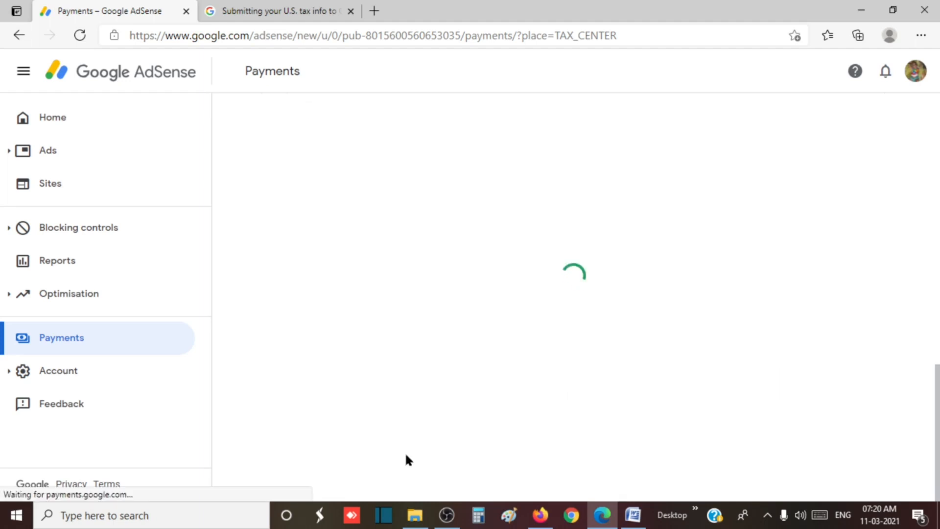